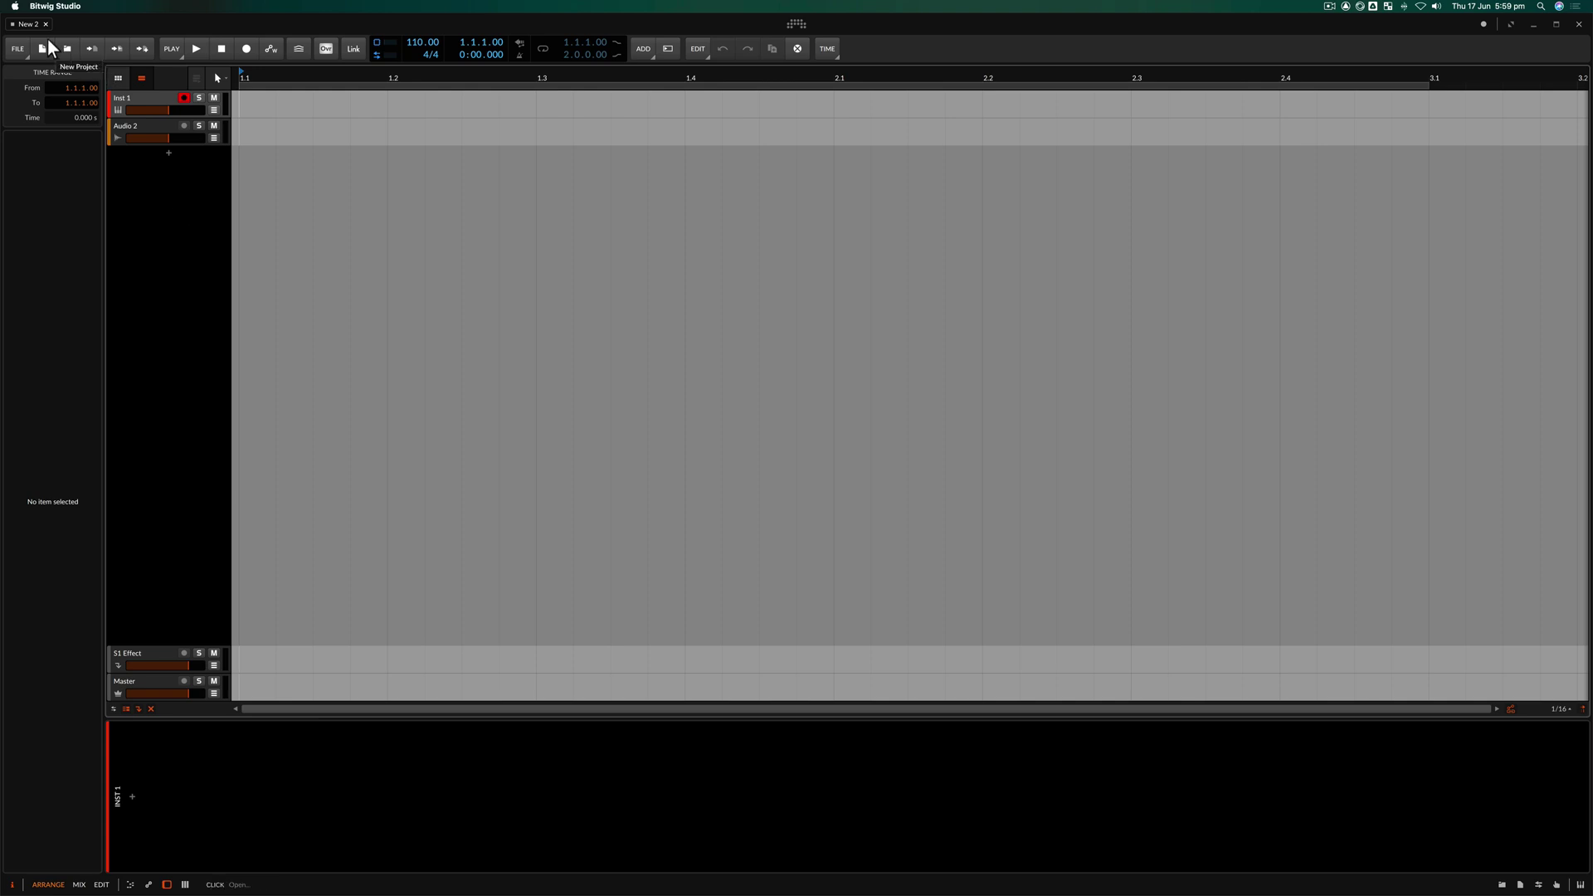
# Step: Review the audio input and output device choices and the connected controllers in the application settings
pyautogui.click(797, 25)
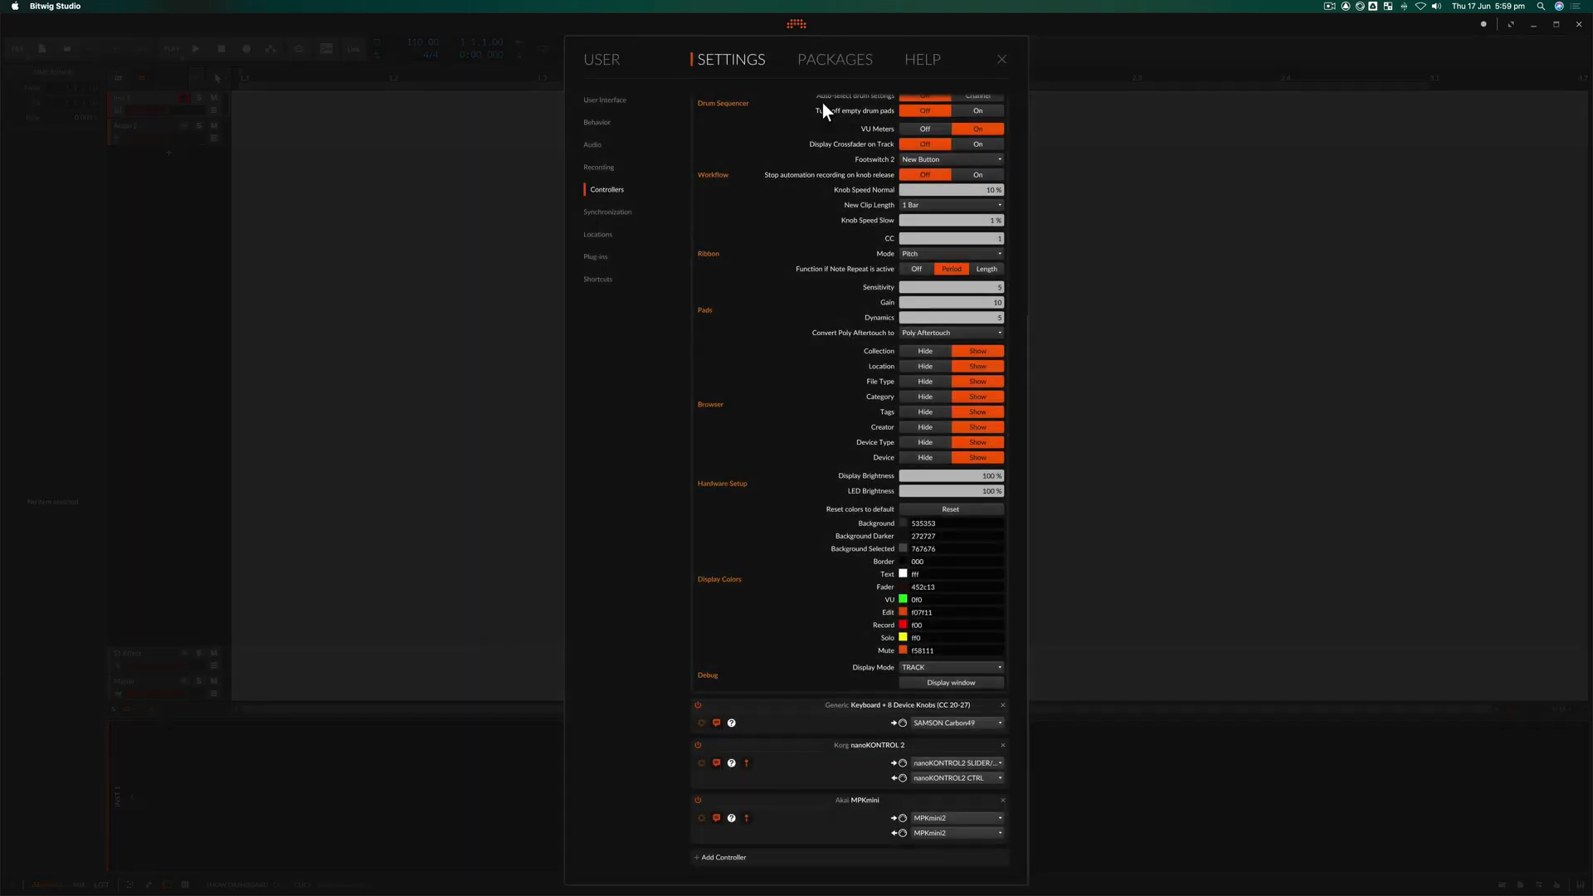
pyautogui.click(595, 101)
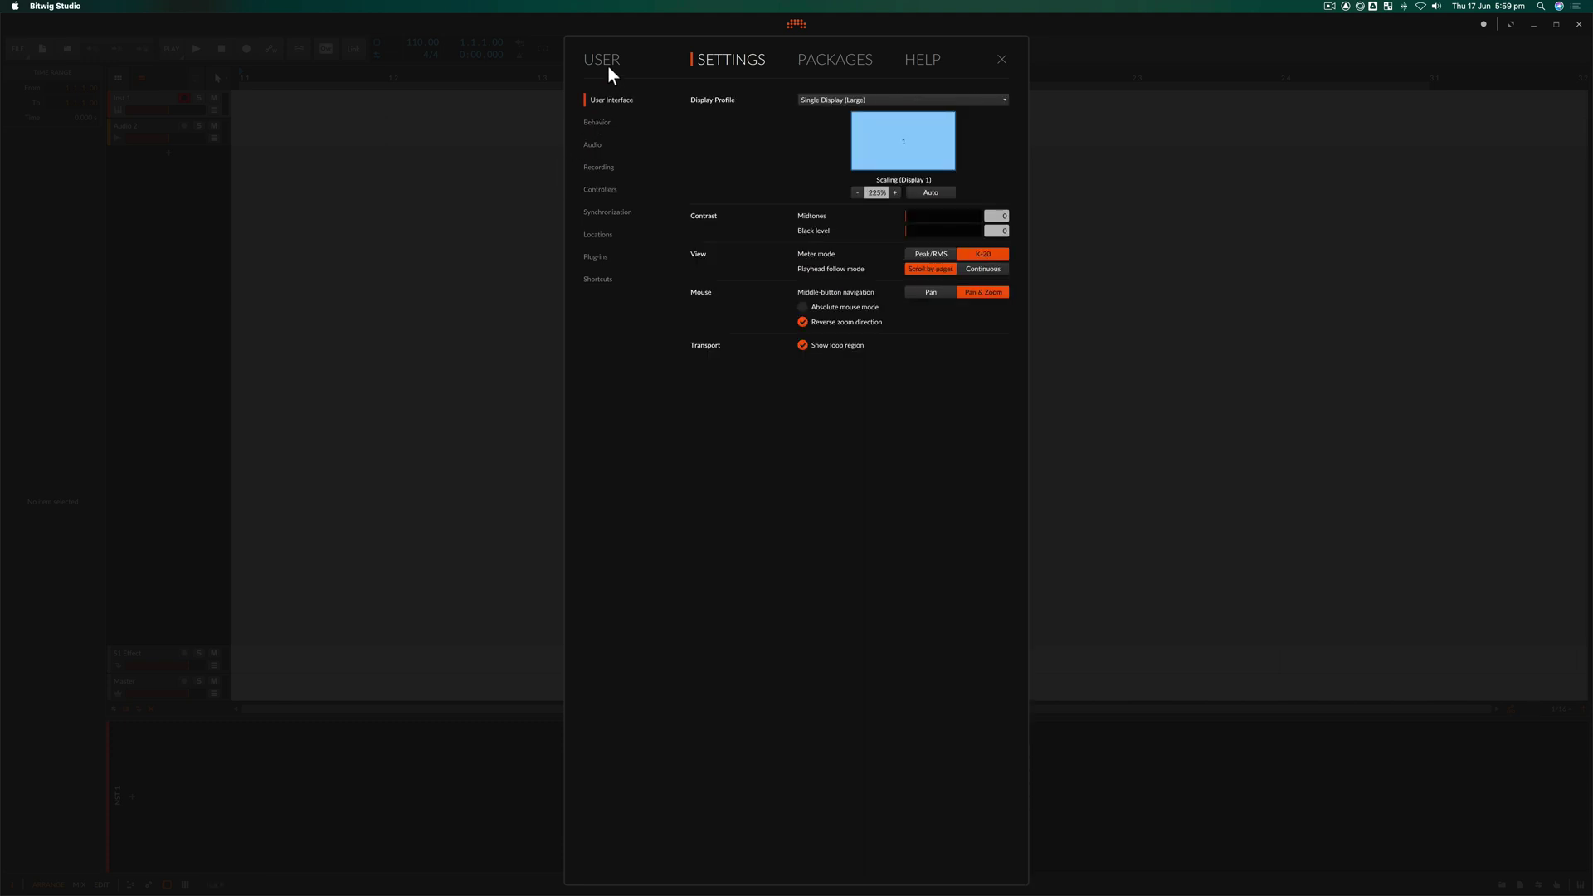
pyautogui.click(594, 145)
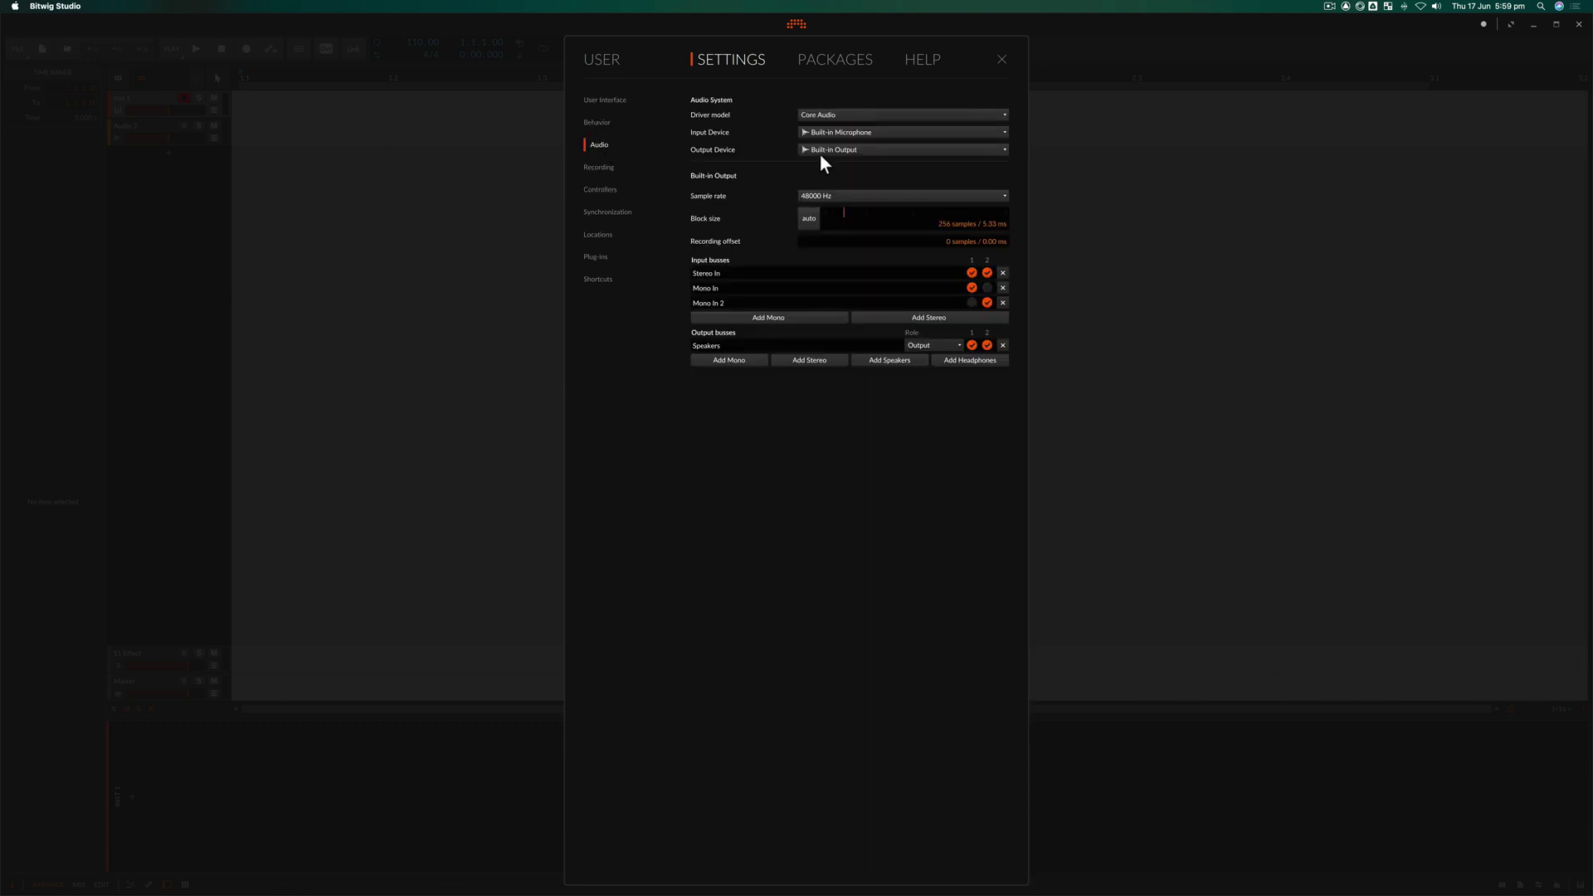
pyautogui.click(912, 133)
pyautogui.click(898, 158)
pyautogui.click(899, 149)
pyautogui.click(940, 75)
pyautogui.click(606, 189)
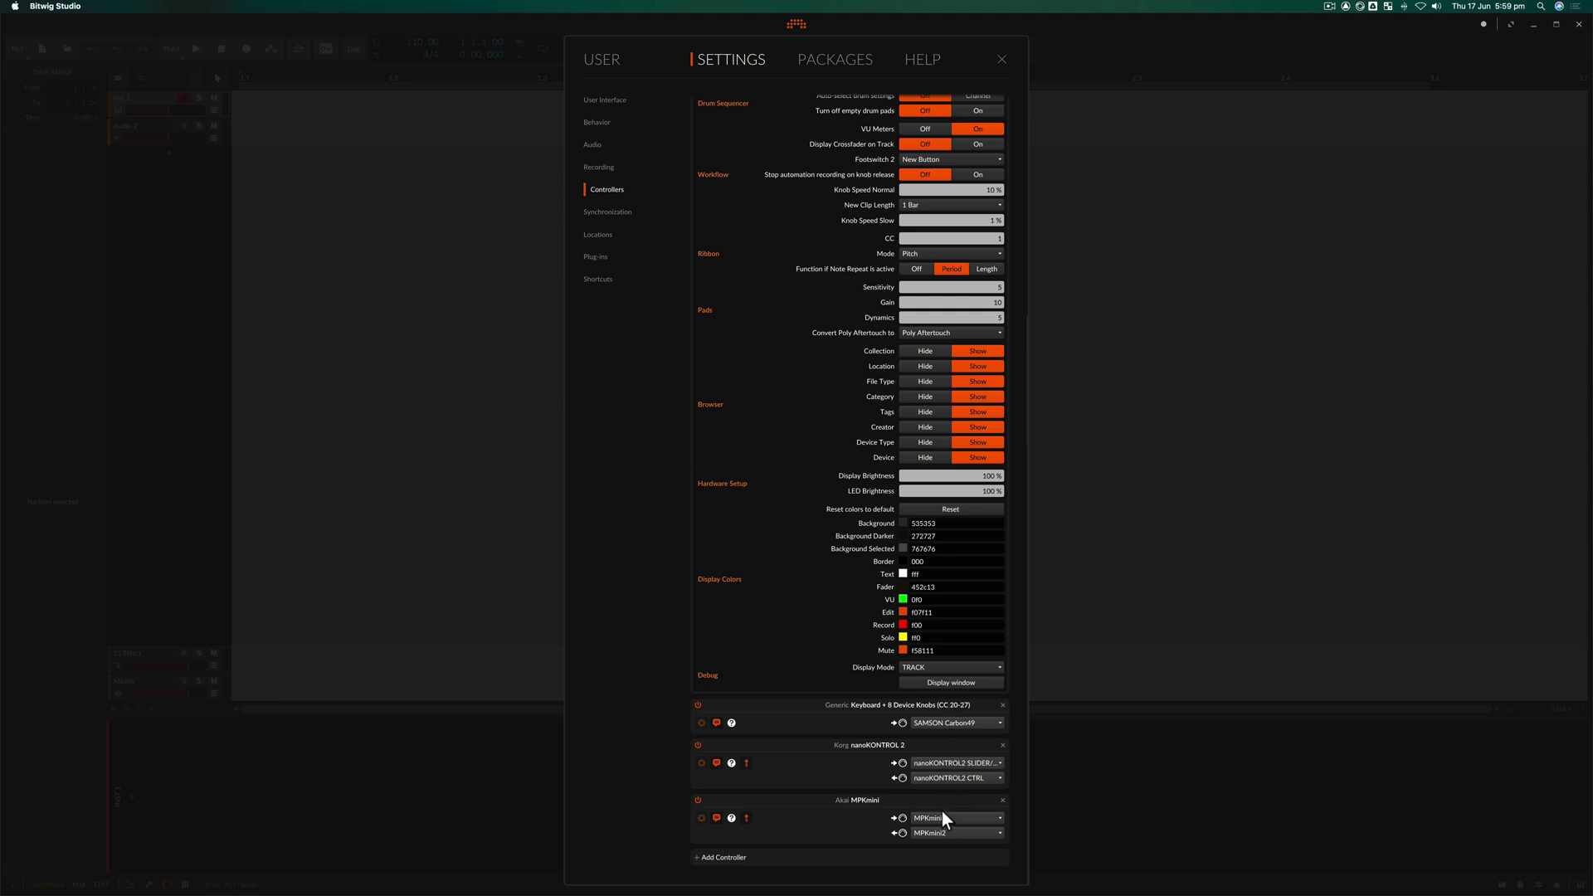
pyautogui.click(1003, 58)
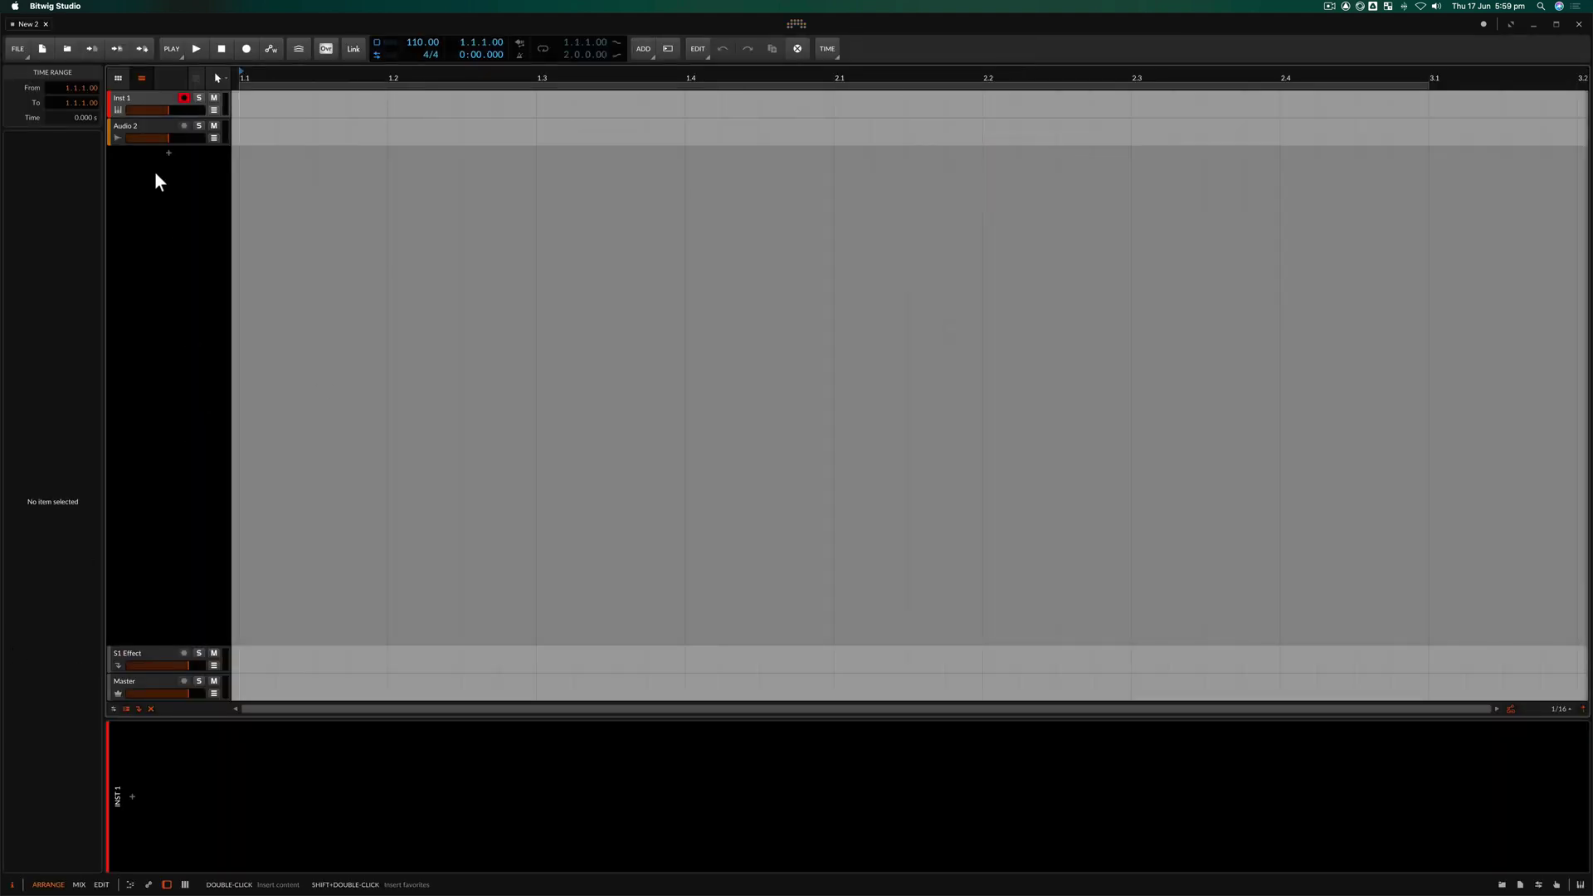
# Step: Check the note input and output routing options of the Inst 1 track
pyautogui.click(148, 105)
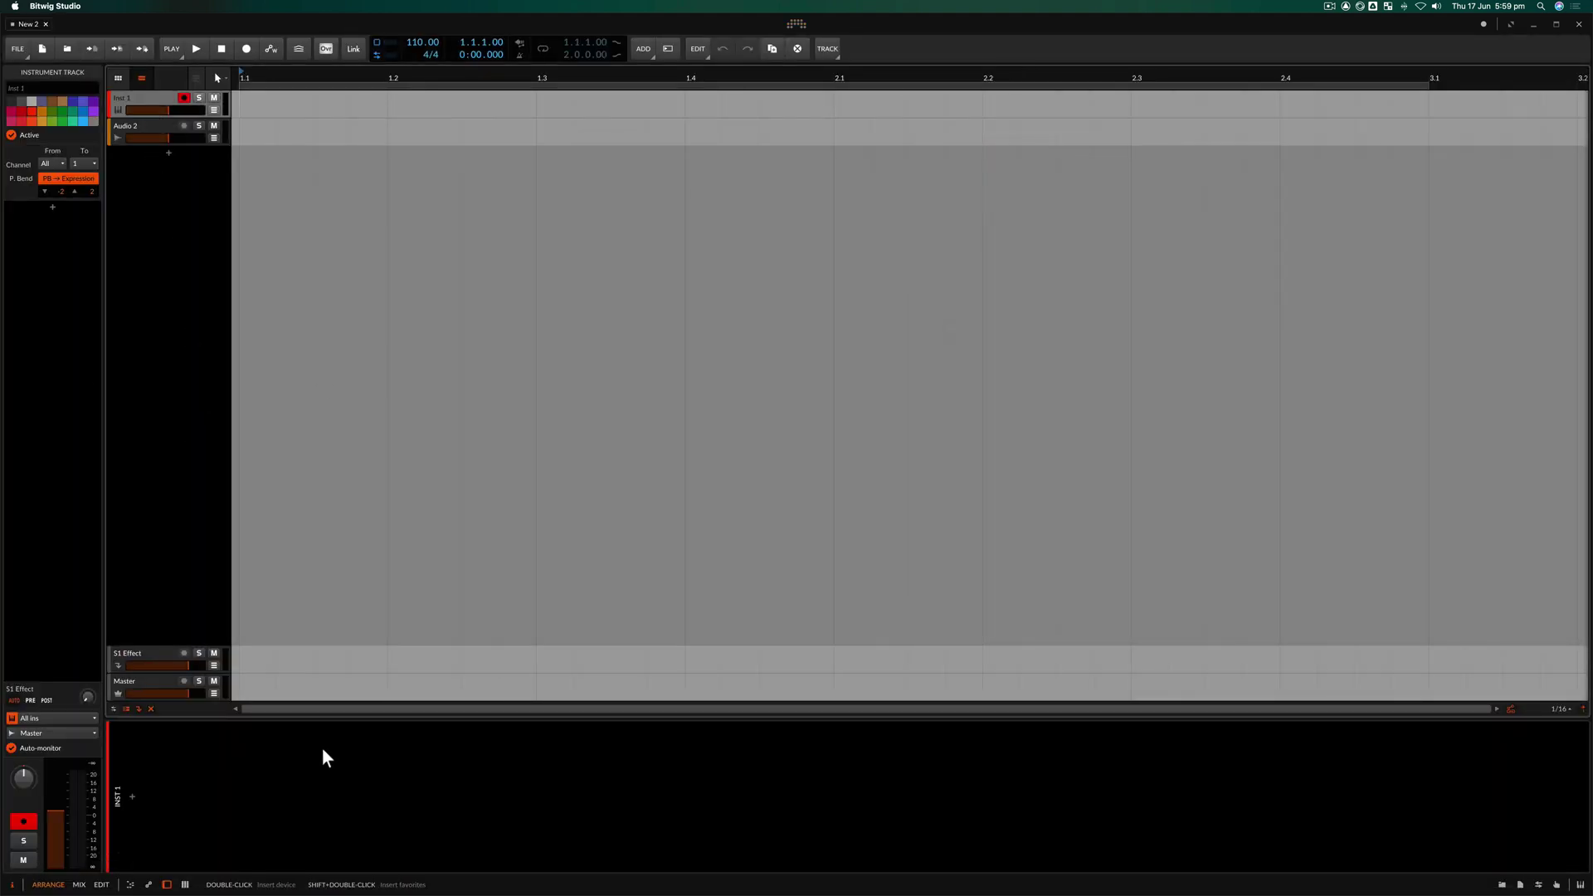
pyautogui.click(46, 719)
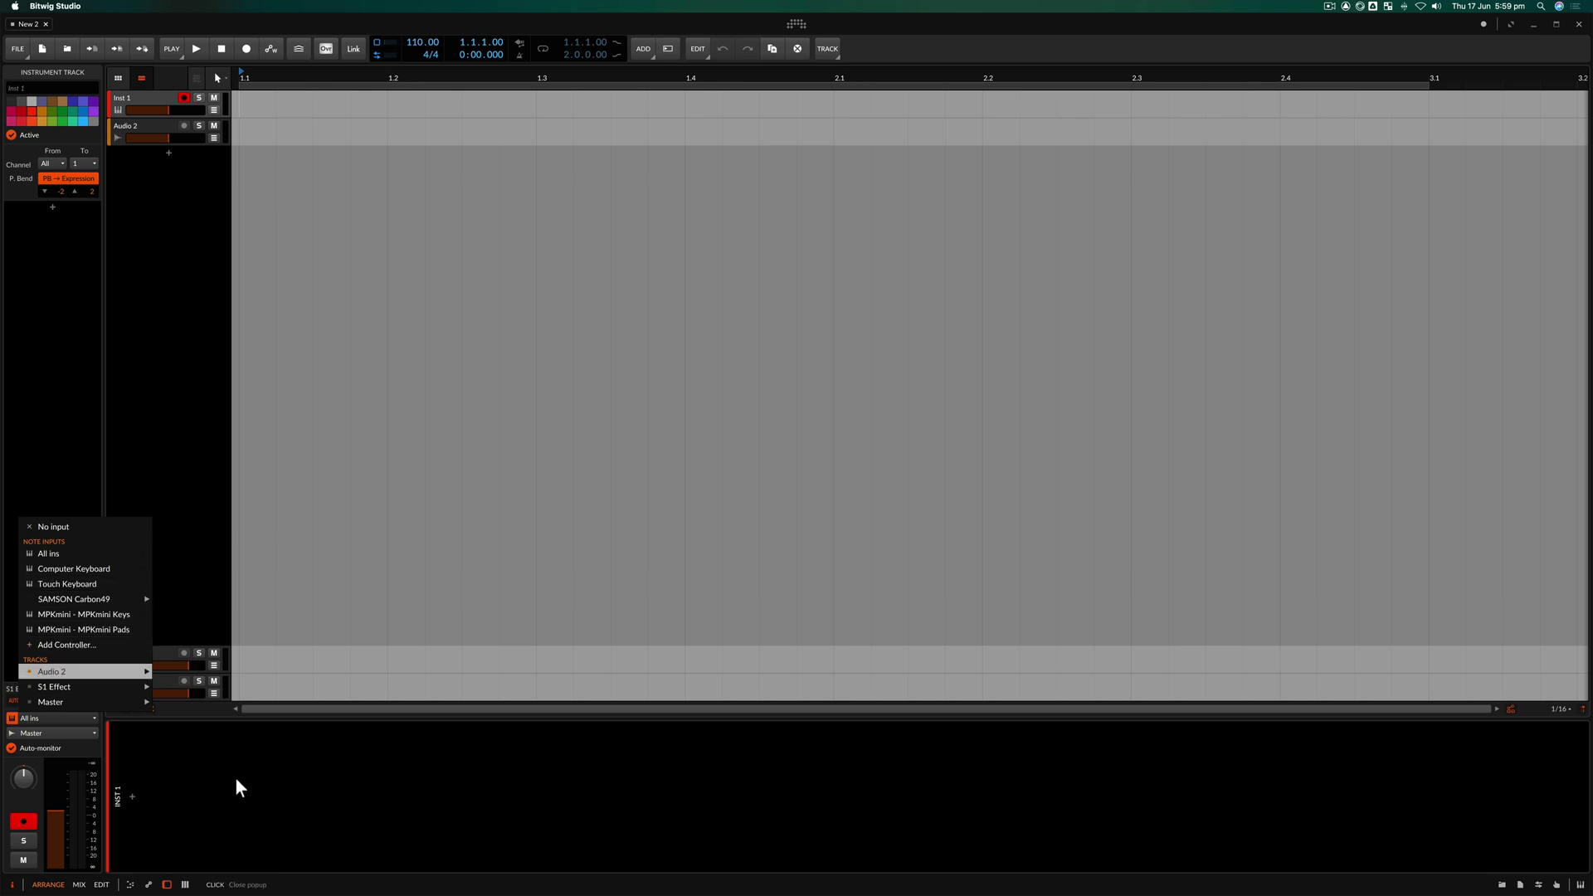
pyautogui.click(183, 789)
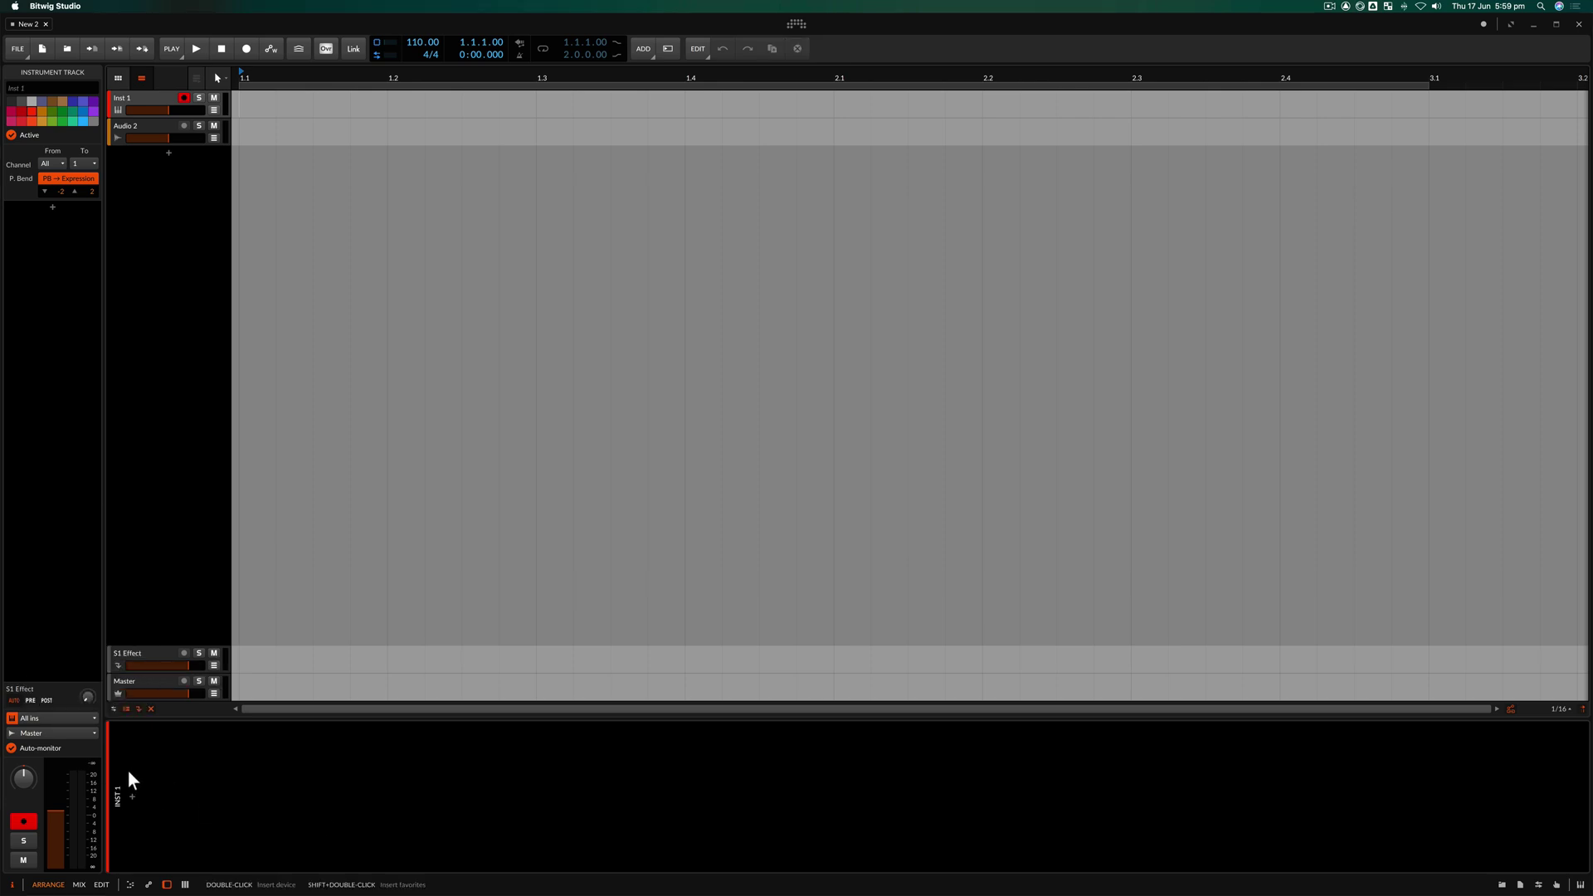
pyautogui.click(78, 734)
pyautogui.click(277, 764)
pyautogui.click(277, 765)
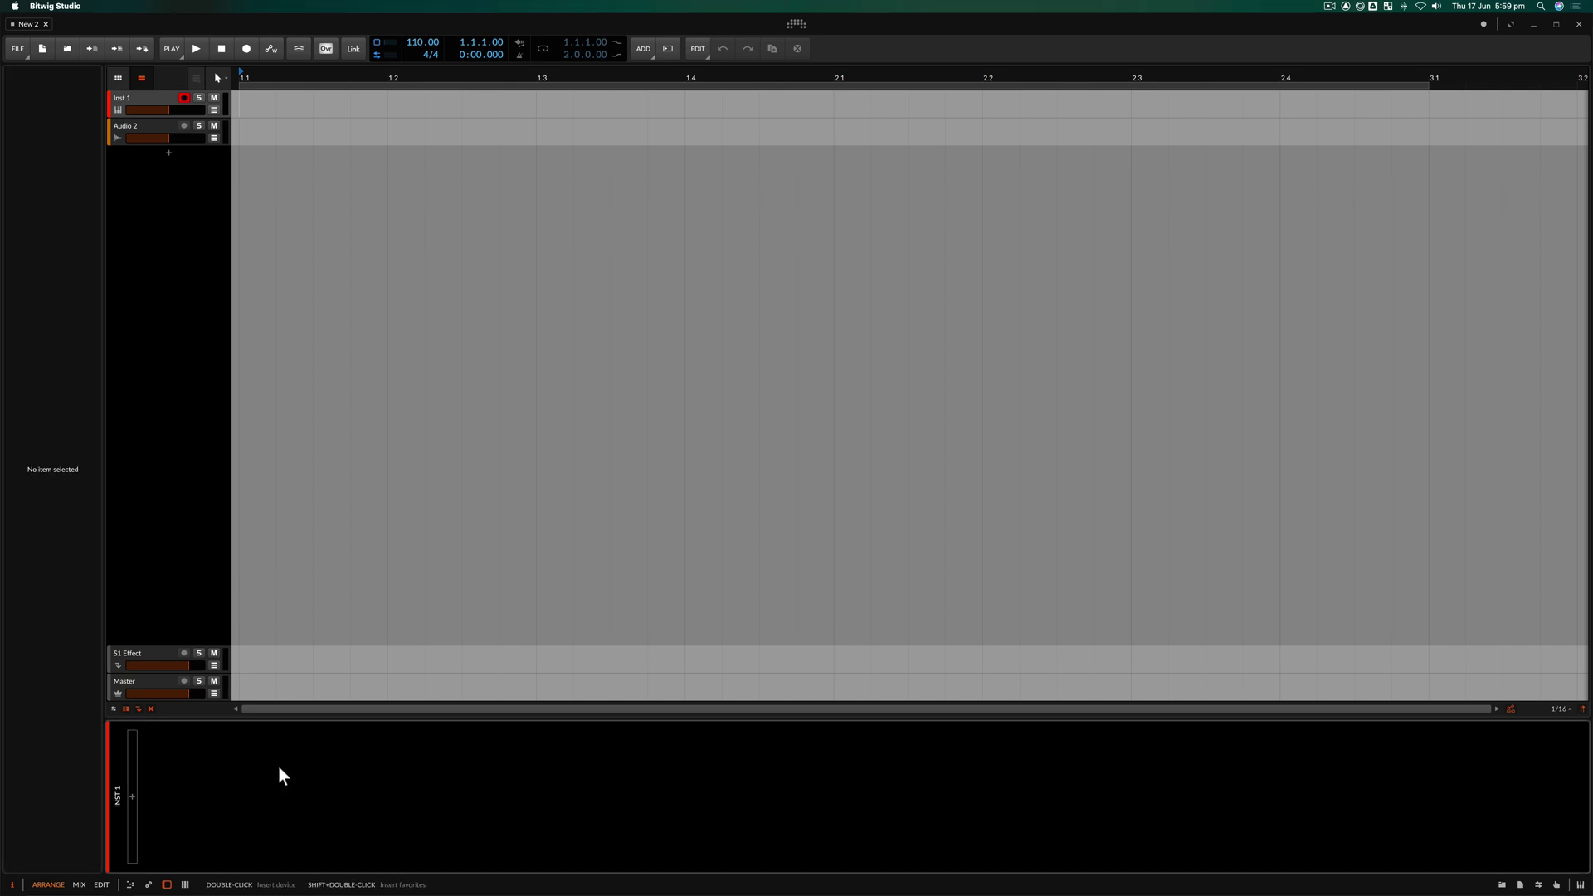
# Step: Collapse the device panel of the Inst 1 track and show it again
pyautogui.click(144, 96)
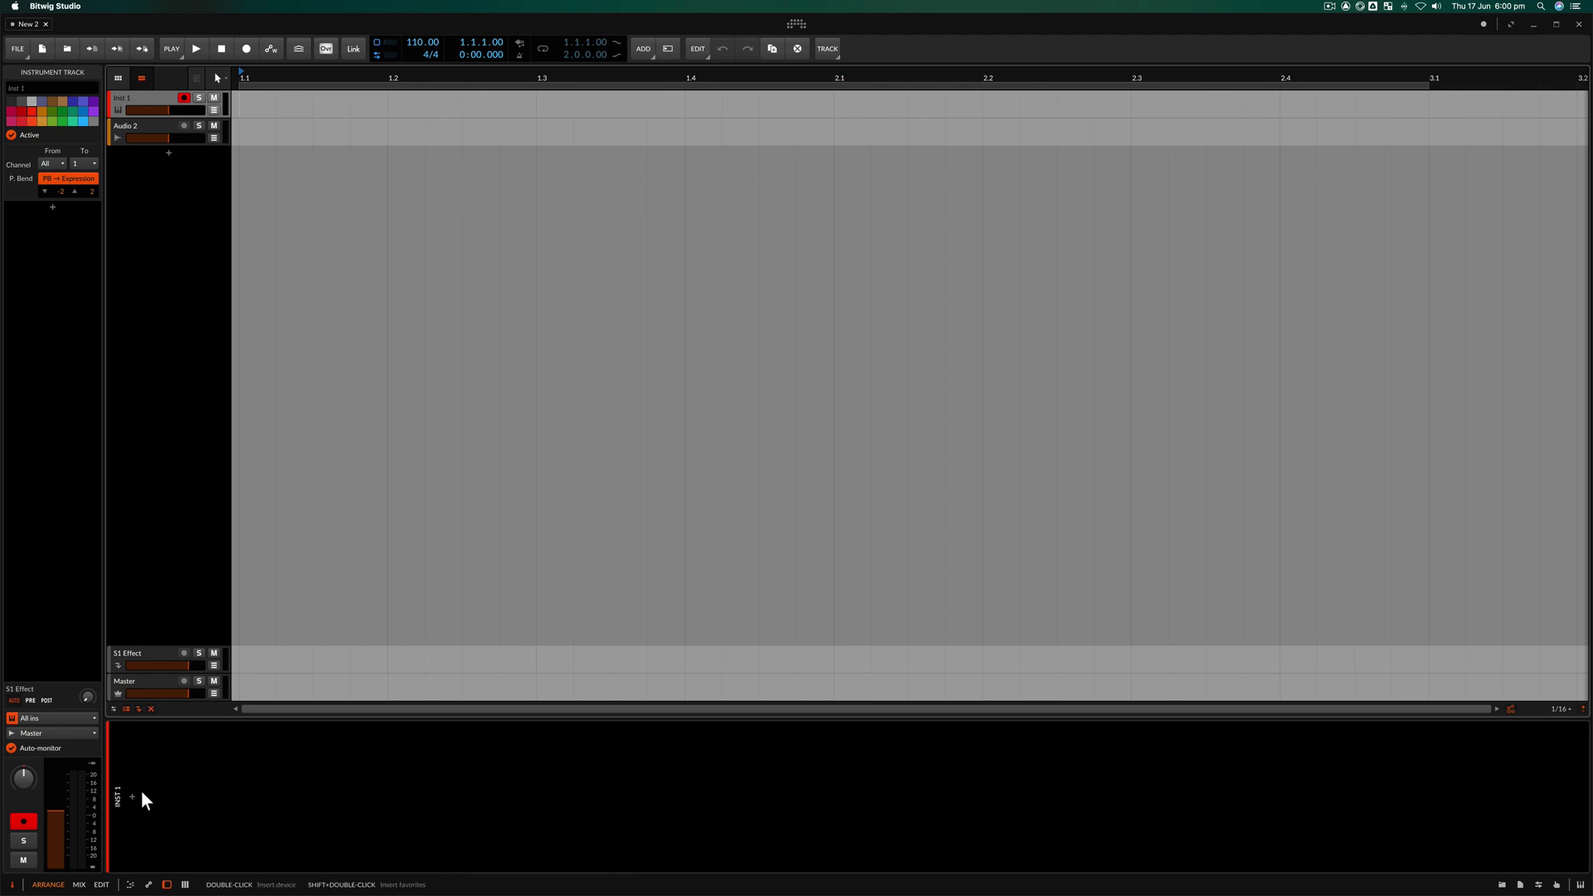
pyautogui.moveTo(181, 724); pyautogui.dragTo(178, 867)
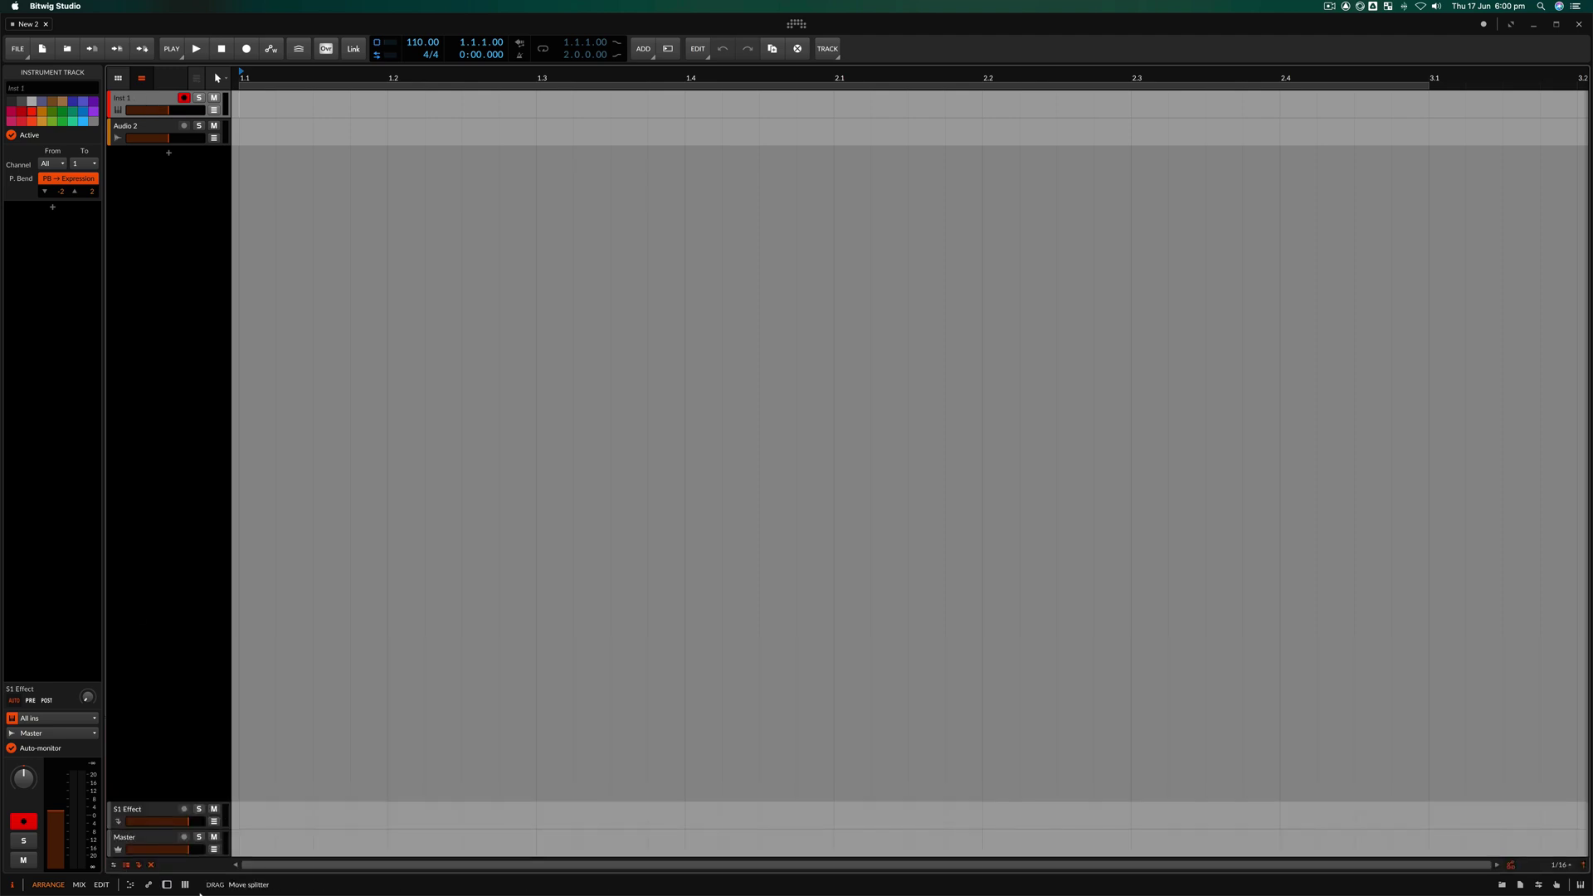
pyautogui.click(167, 885)
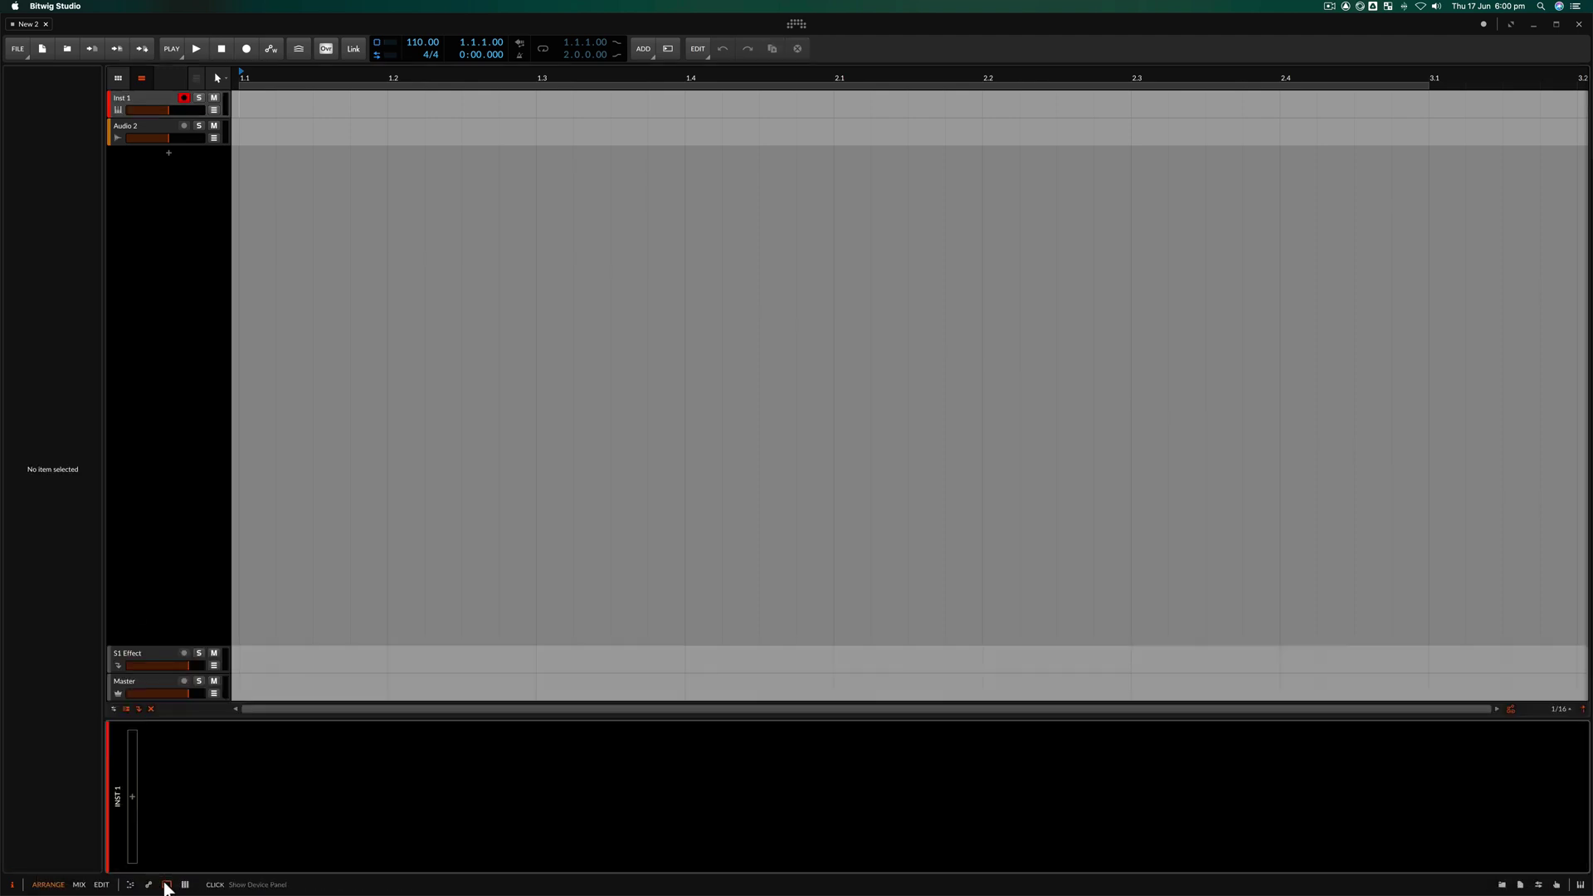
# Step: Open the device browser for the Inst 1 track's empty device chain, enlarged slightly and placed near the middle of the arranger
pyautogui.click(145, 98)
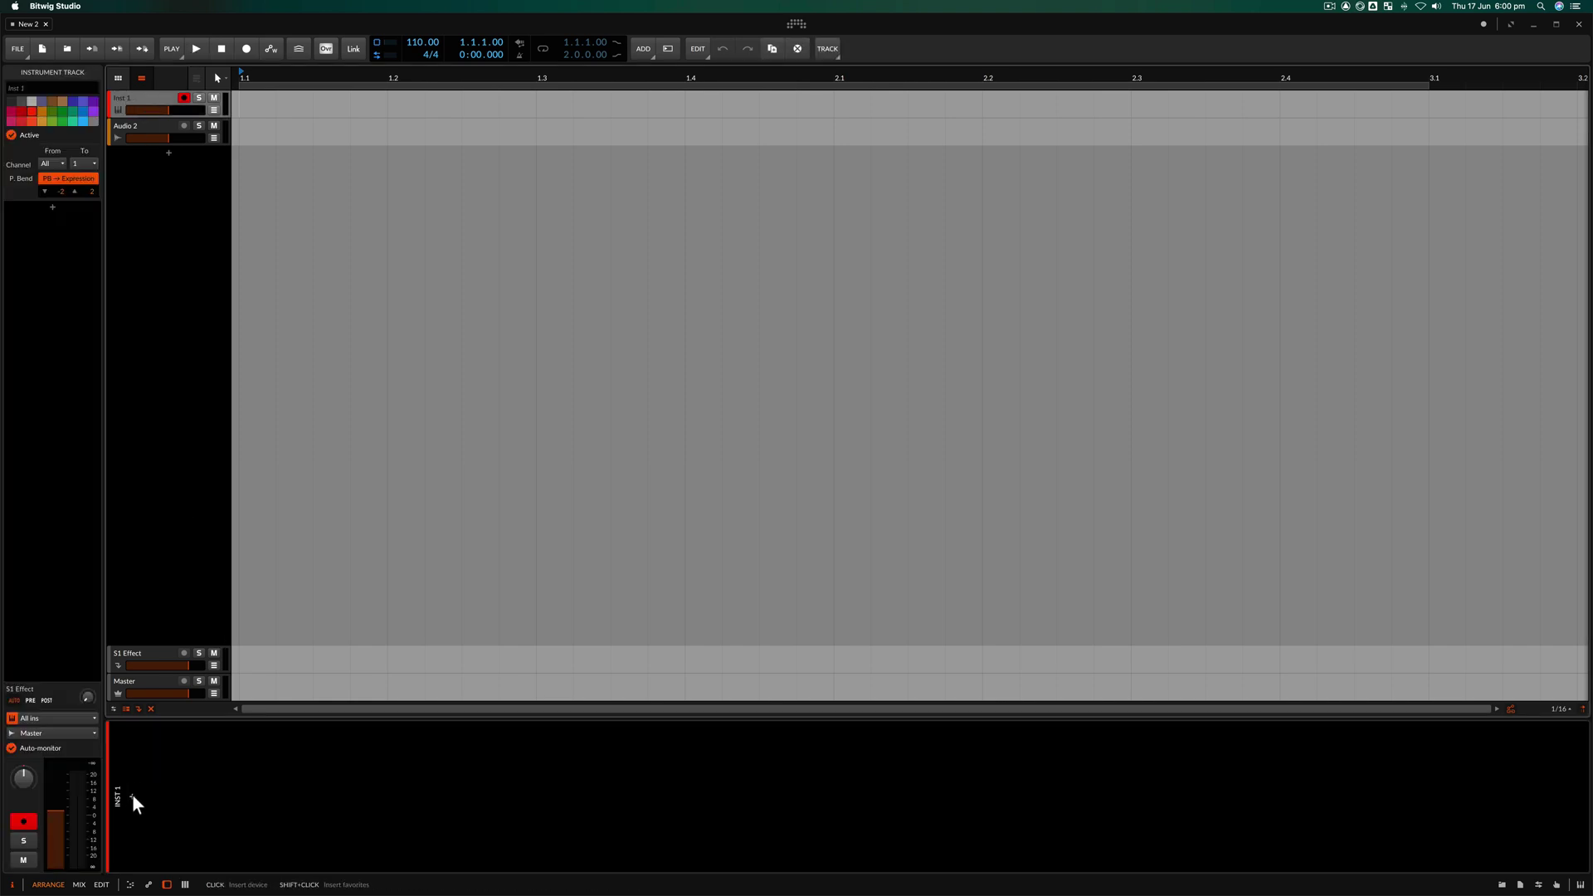
pyautogui.click(132, 795)
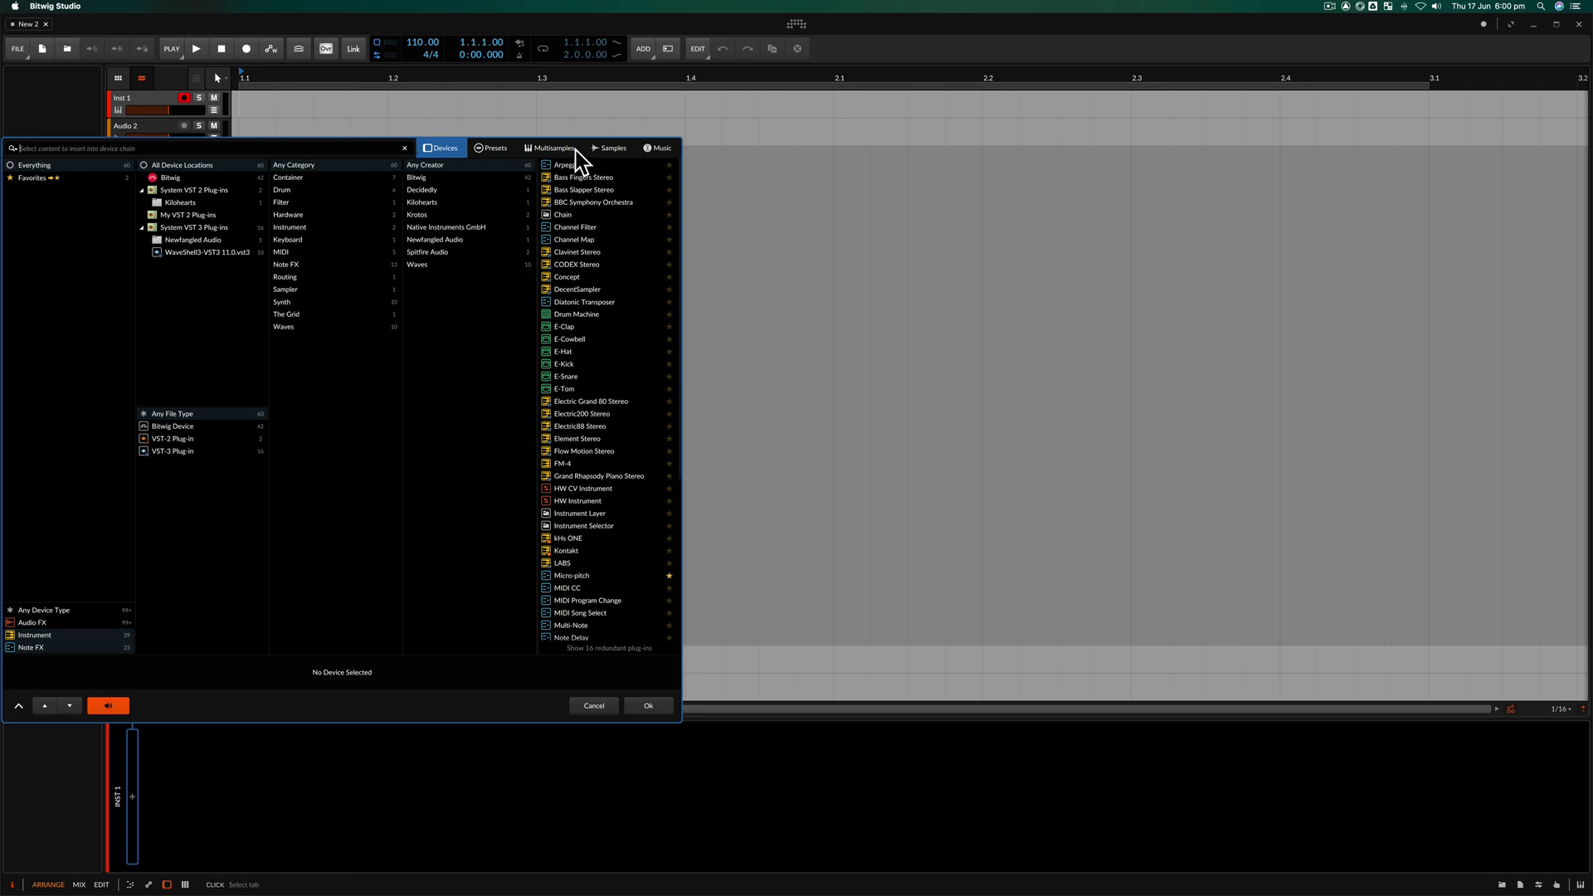
pyautogui.moveTo(695, 145); pyautogui.dragTo(698, 142)
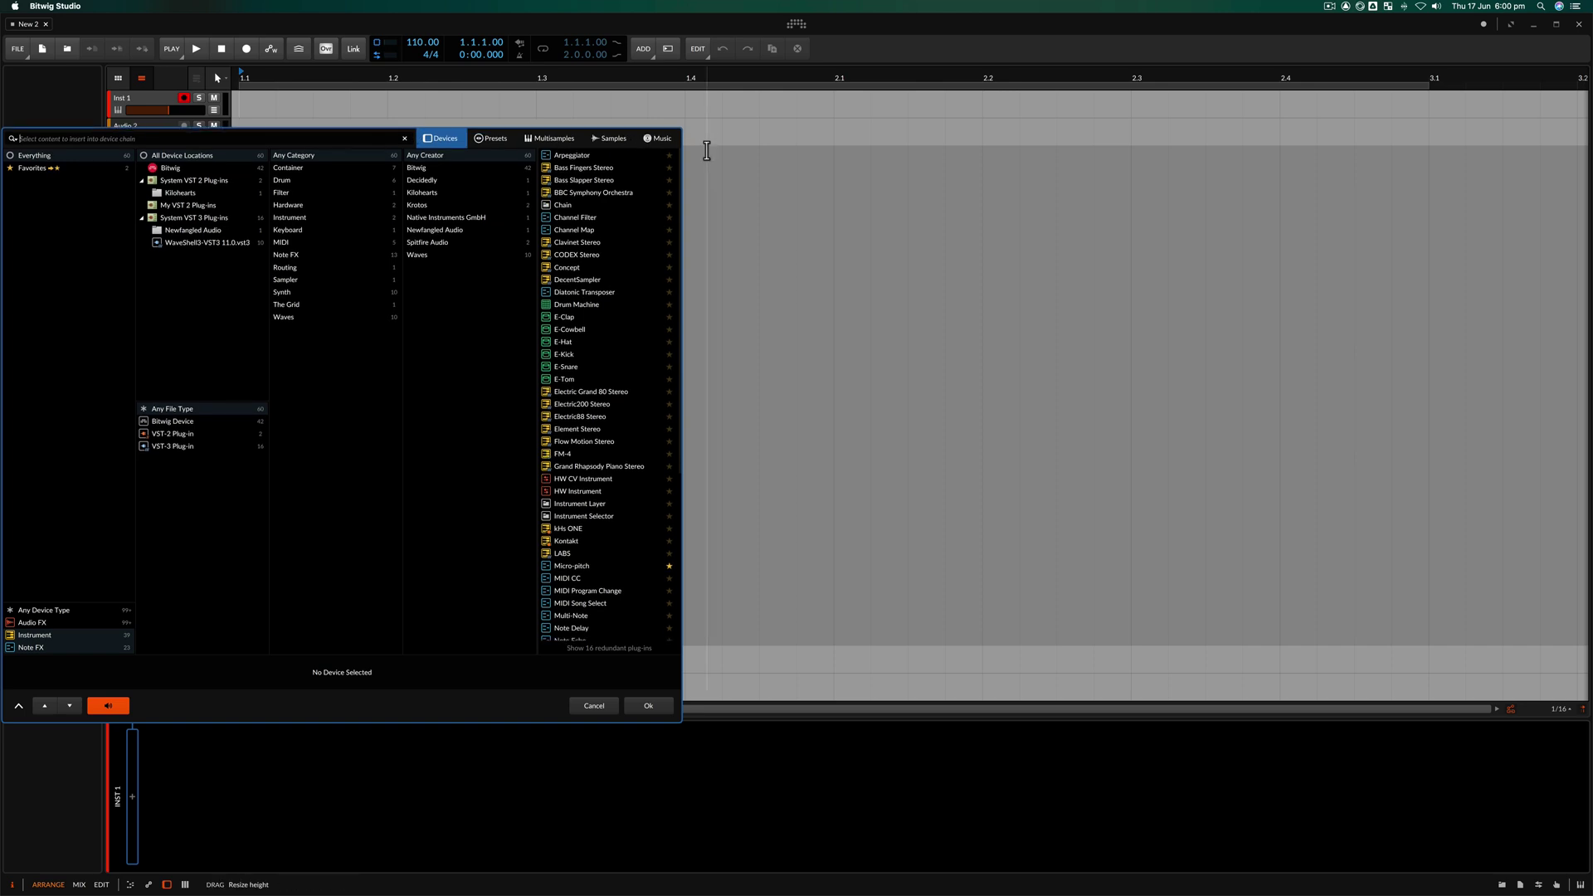
pyautogui.moveTo(398, 705); pyautogui.dragTo(703, 786)
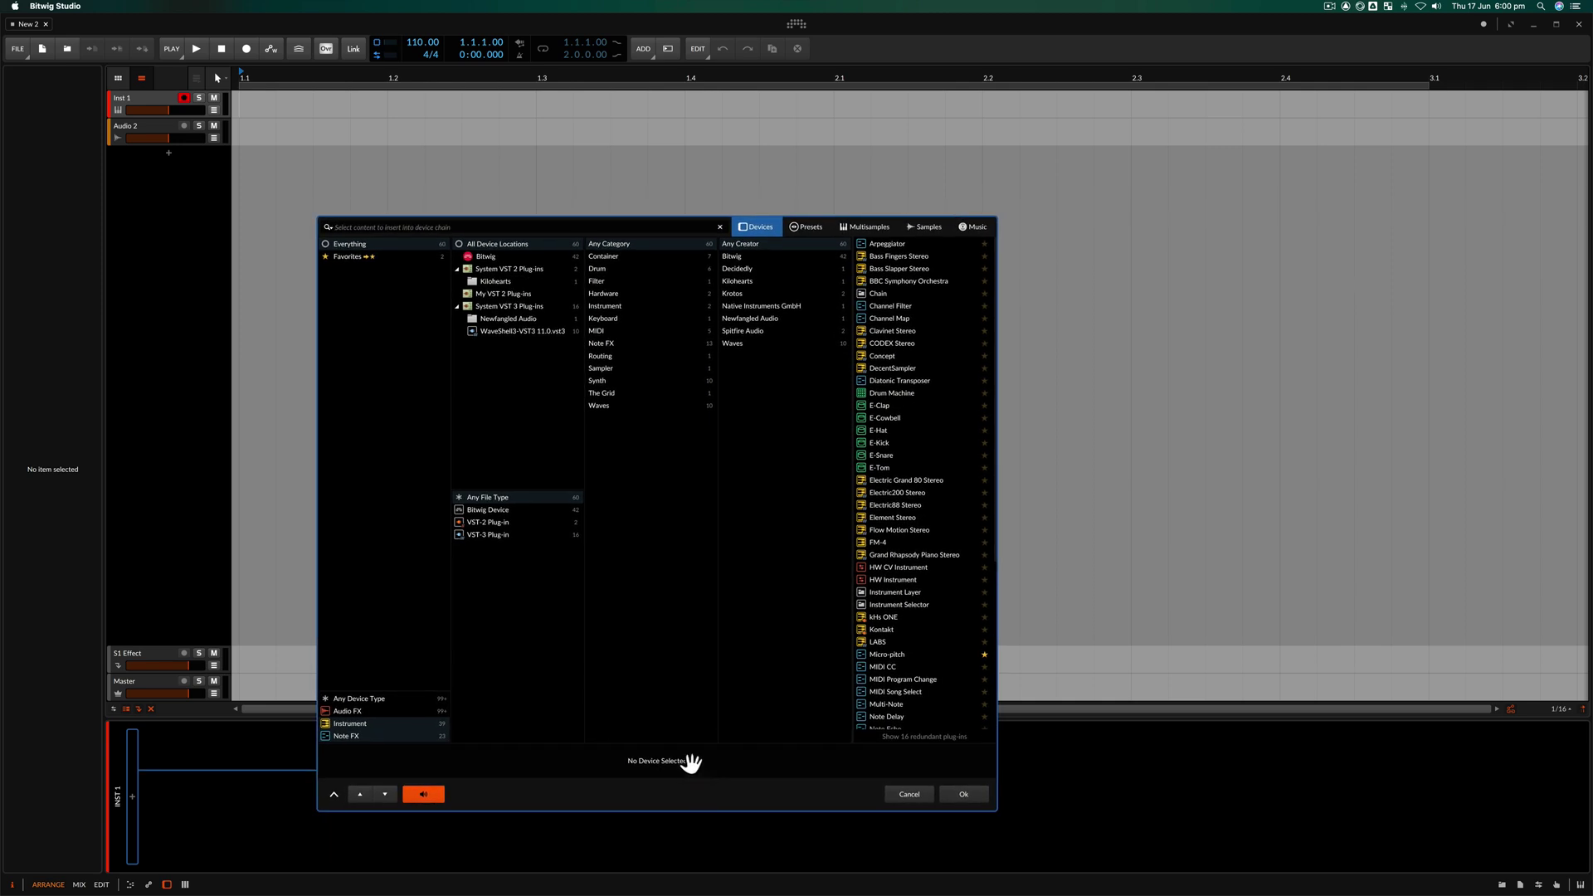
# Step: Browse Bitwig's own instruments in The Grid and Synth categories
pyautogui.click(501, 258)
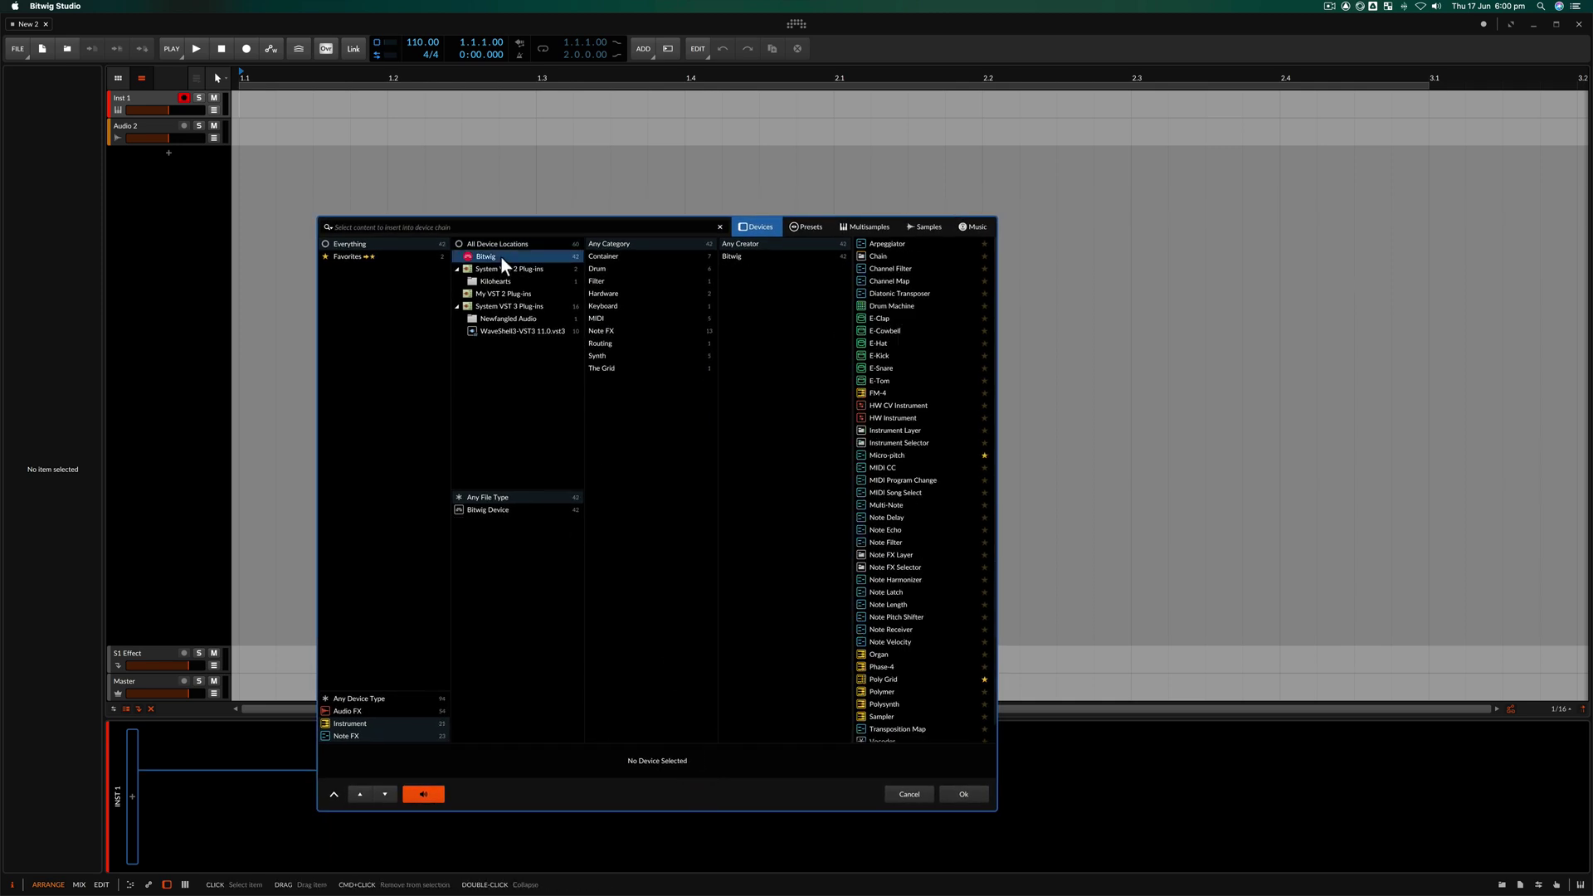
pyautogui.click(602, 368)
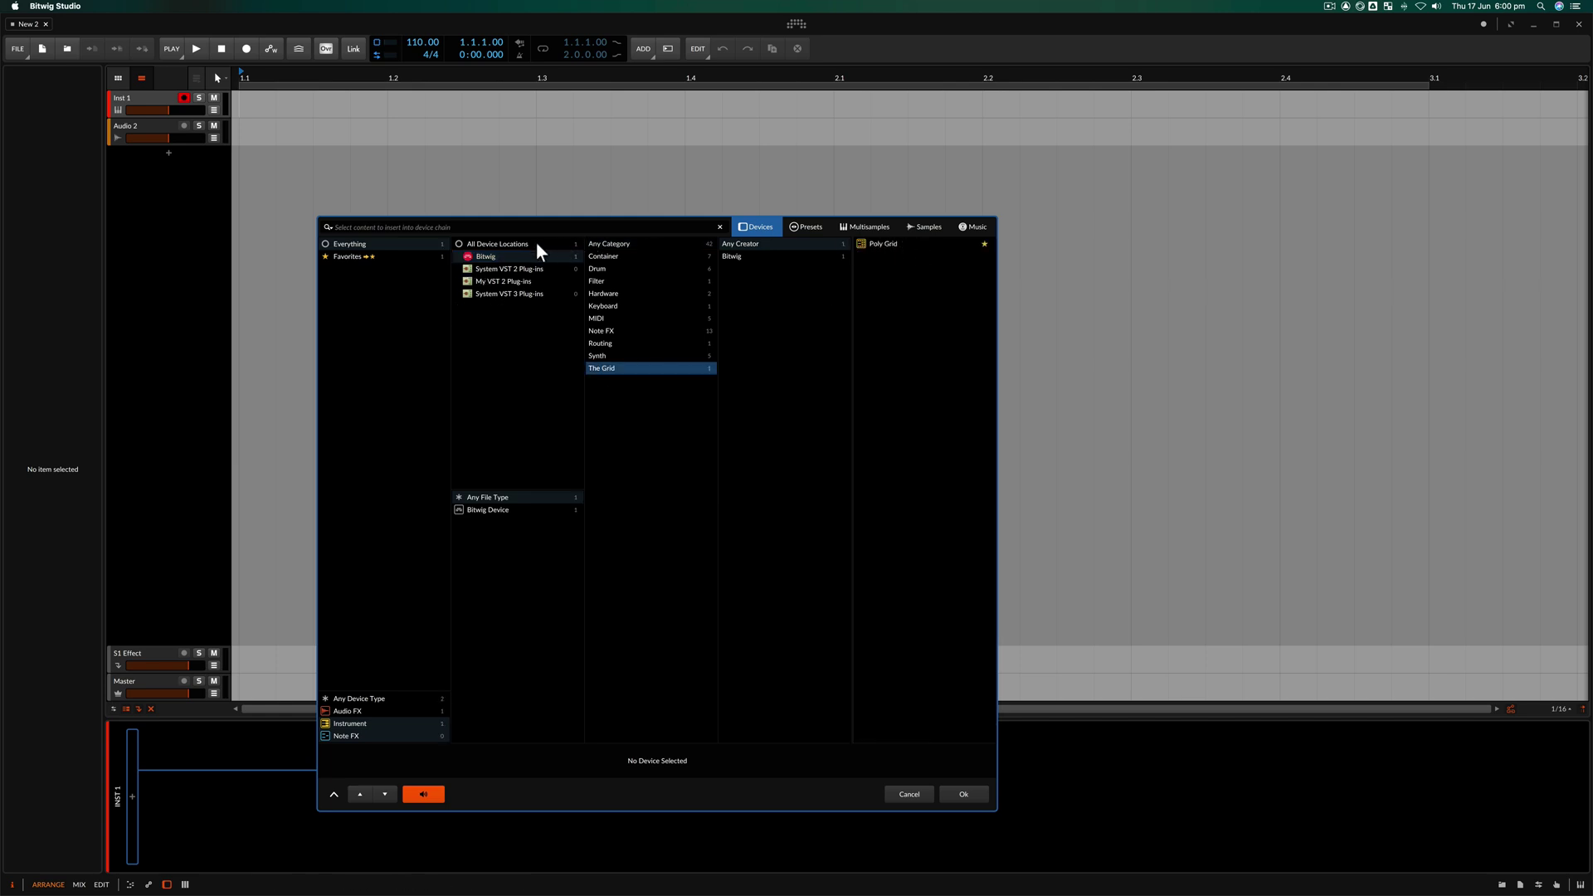
pyautogui.click(499, 256)
pyautogui.click(608, 356)
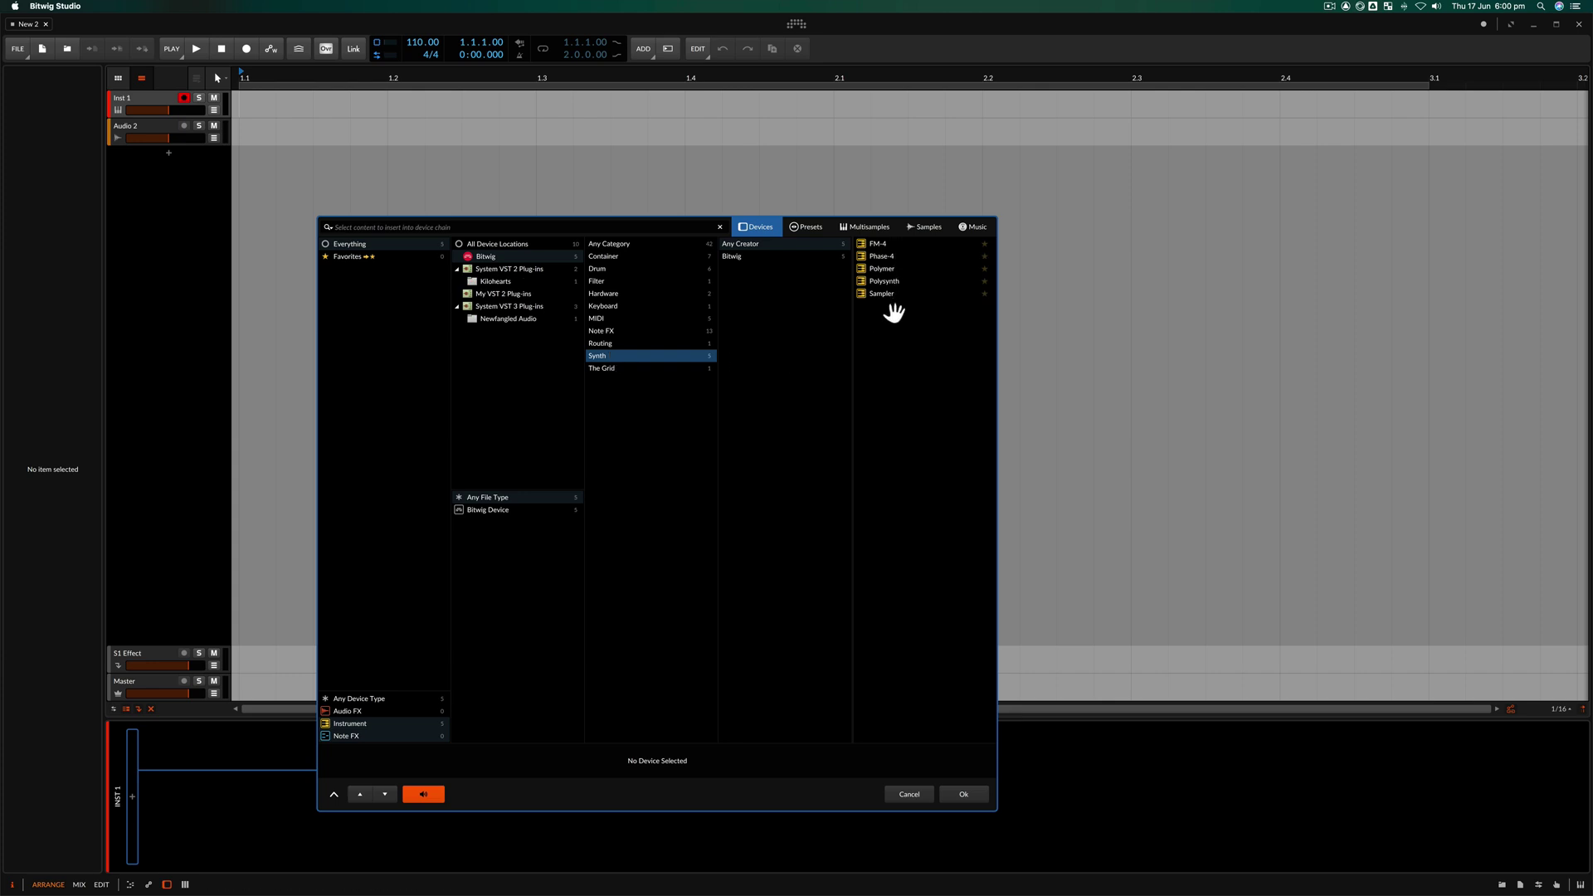
pyautogui.click(756, 256)
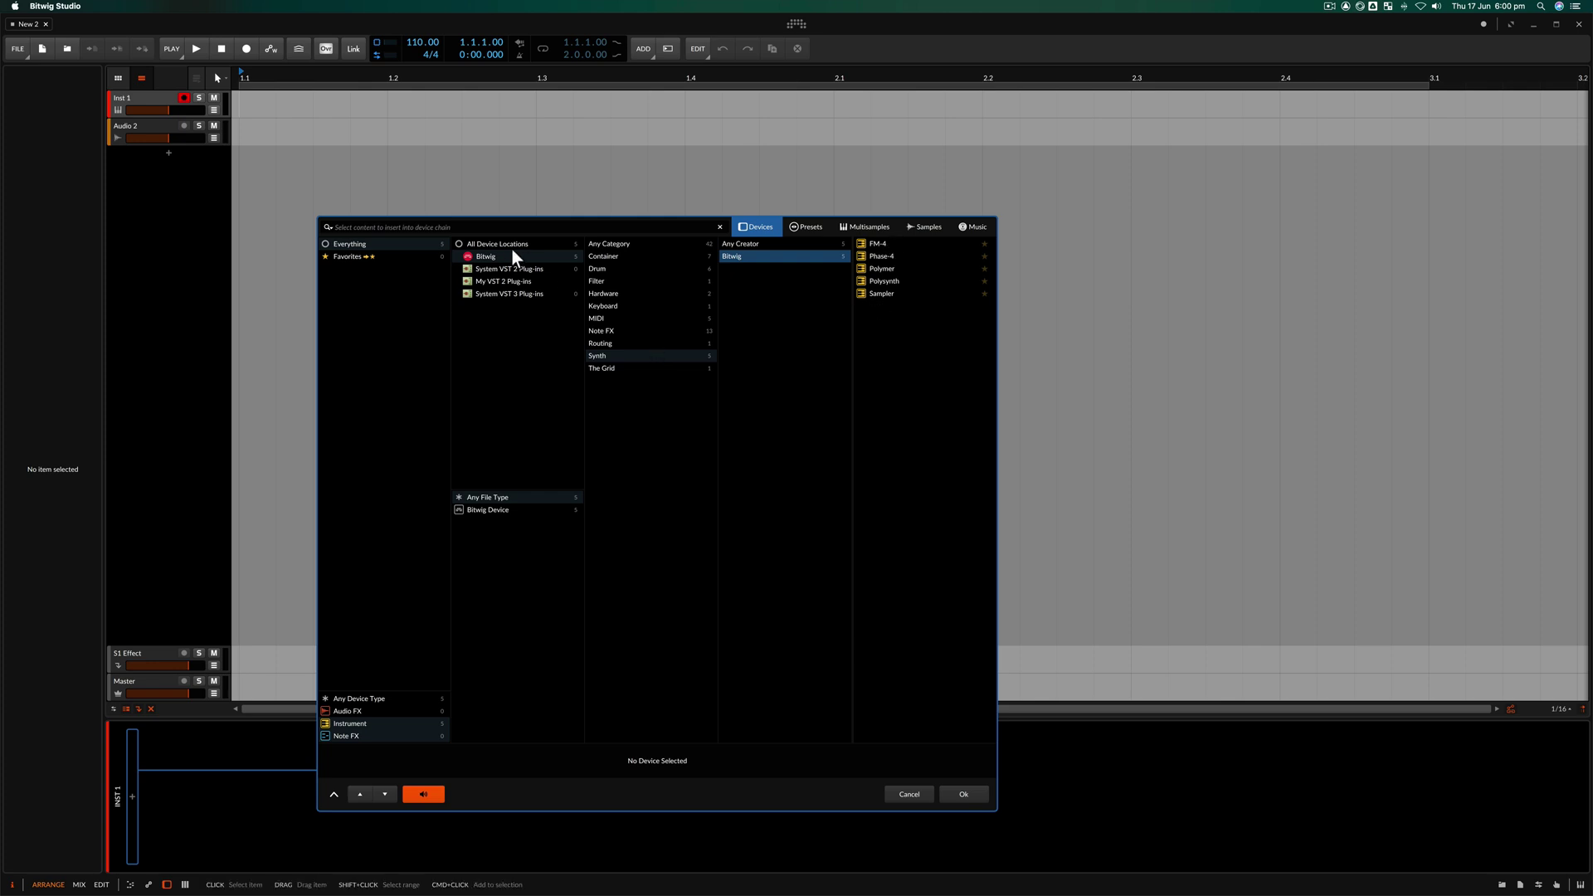
# Step: Search the devices for "grid" within The Grid category and insert Poly Grid on the Inst 1 track
pyautogui.click(490, 233)
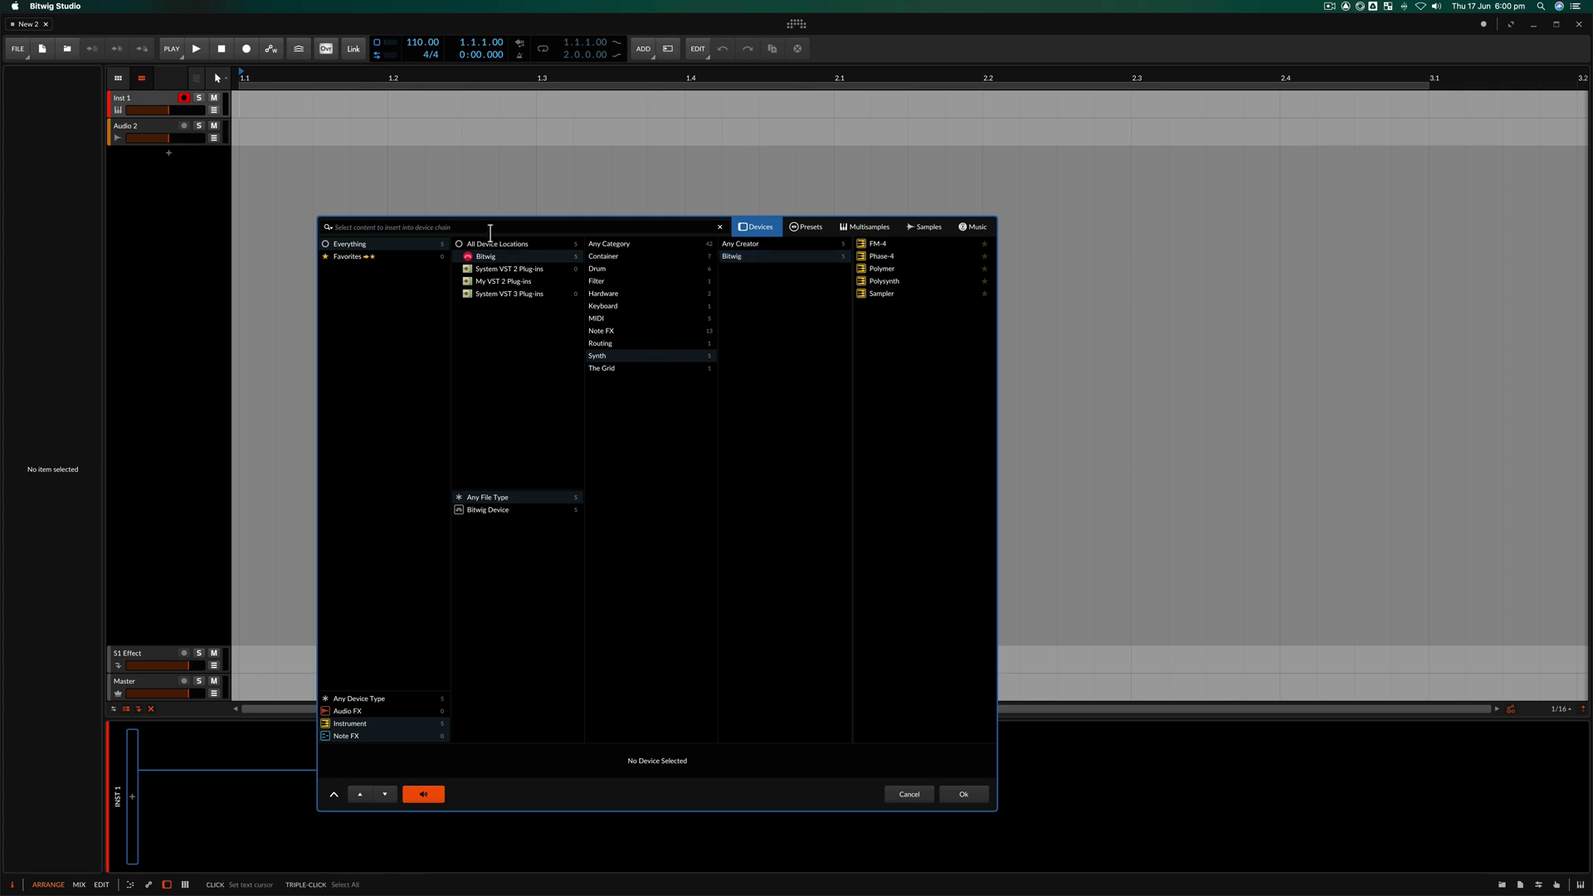
pyautogui.write('gridf')
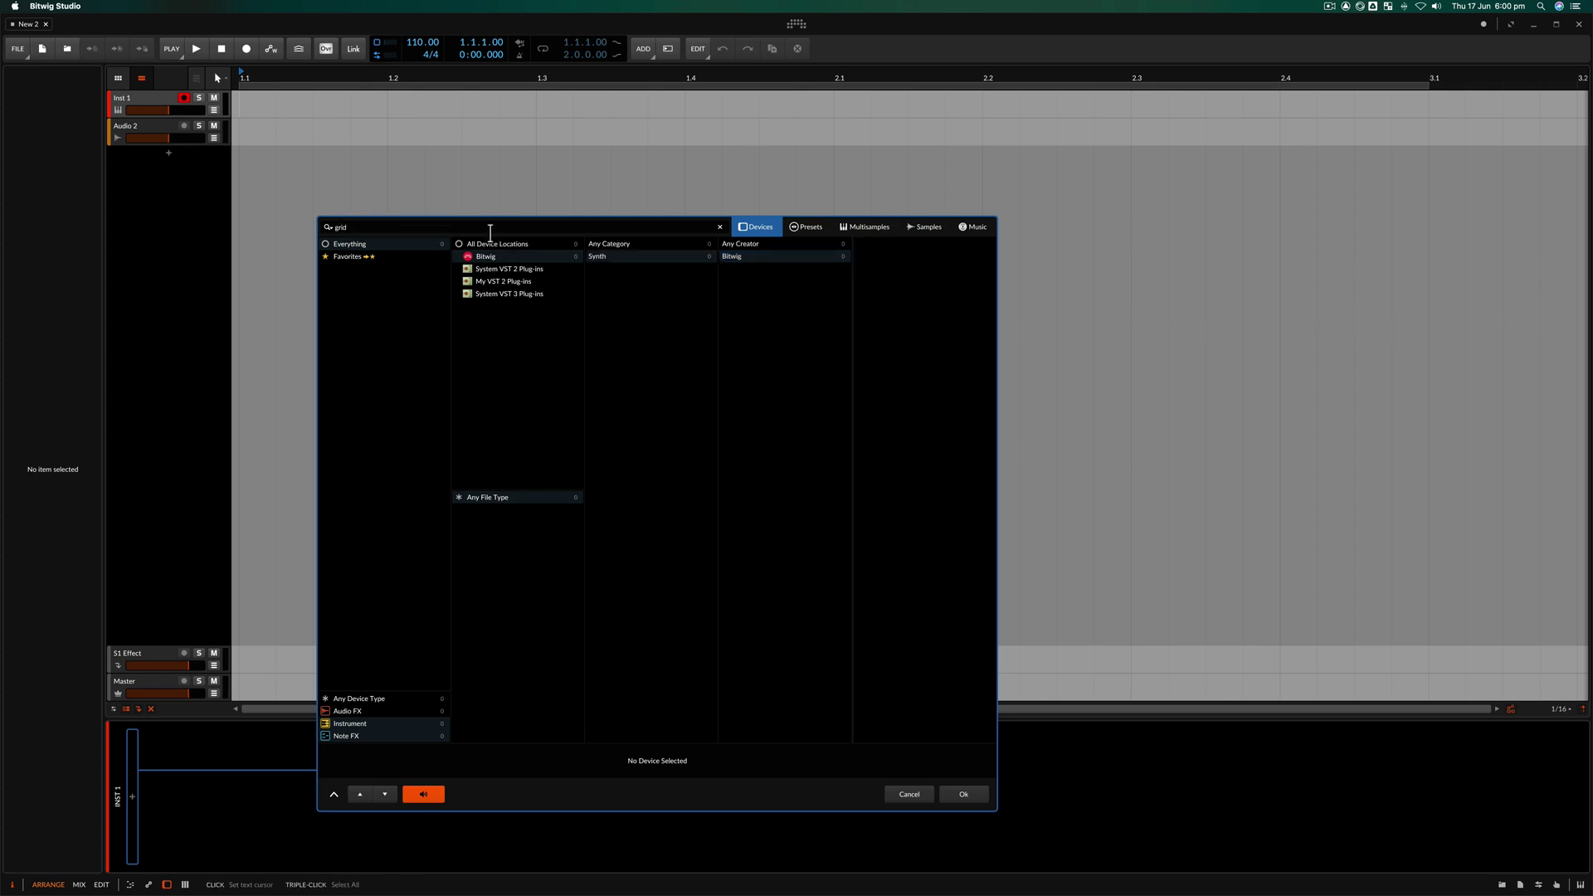
pyautogui.click(618, 269)
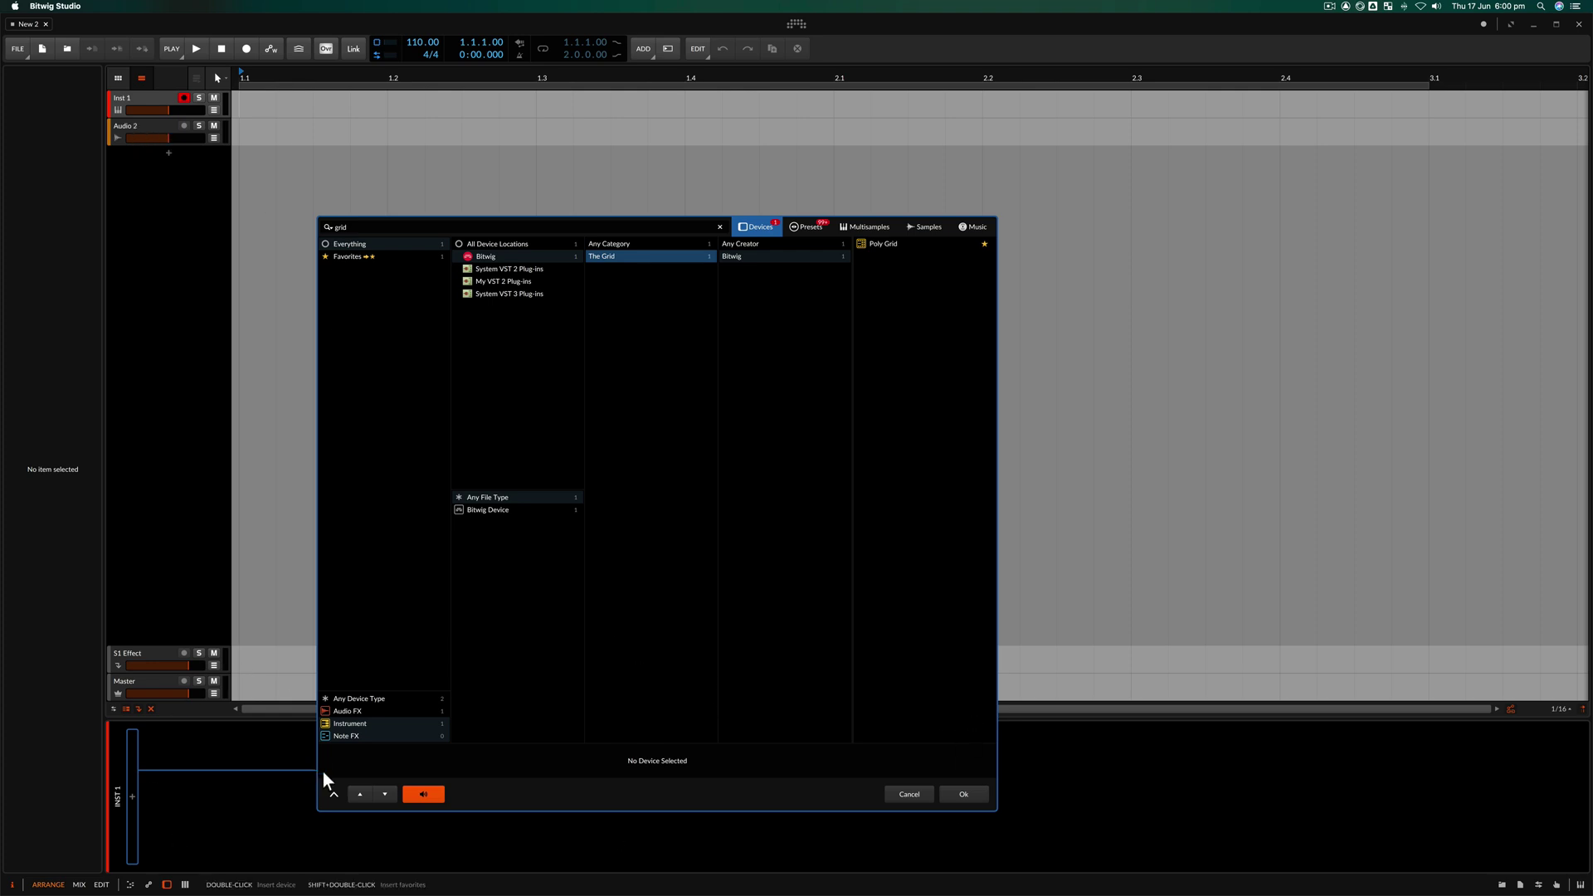
pyautogui.click(880, 243)
pyautogui.doubleClick(882, 241)
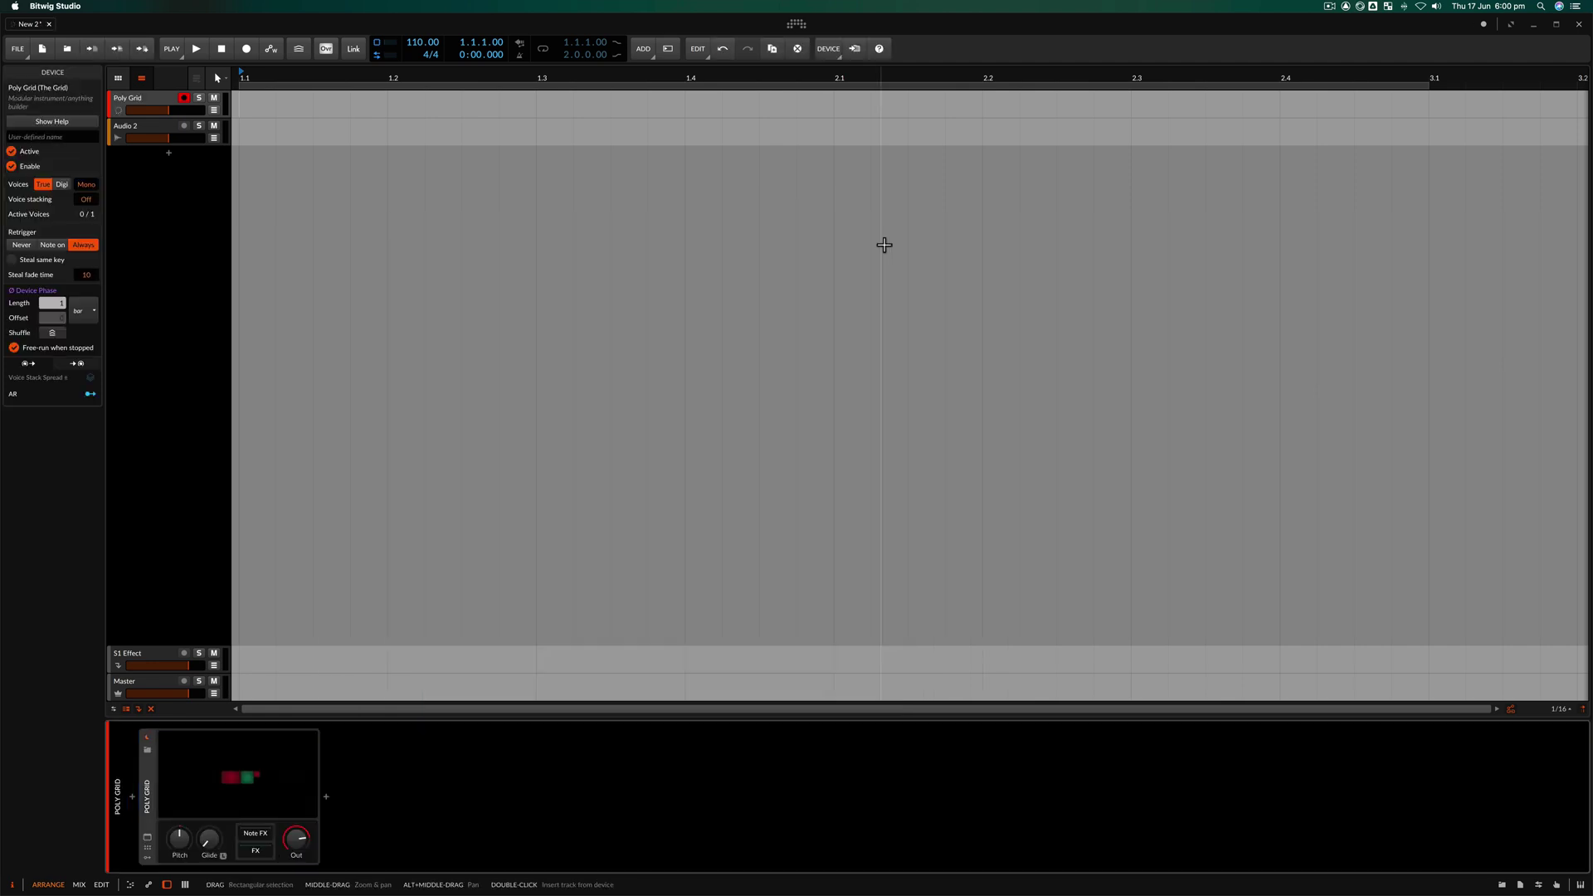
# Step: Open the Poly Grid patch editor with its Triangle, AR and output modules shown enlarged
pyautogui.click(245, 779)
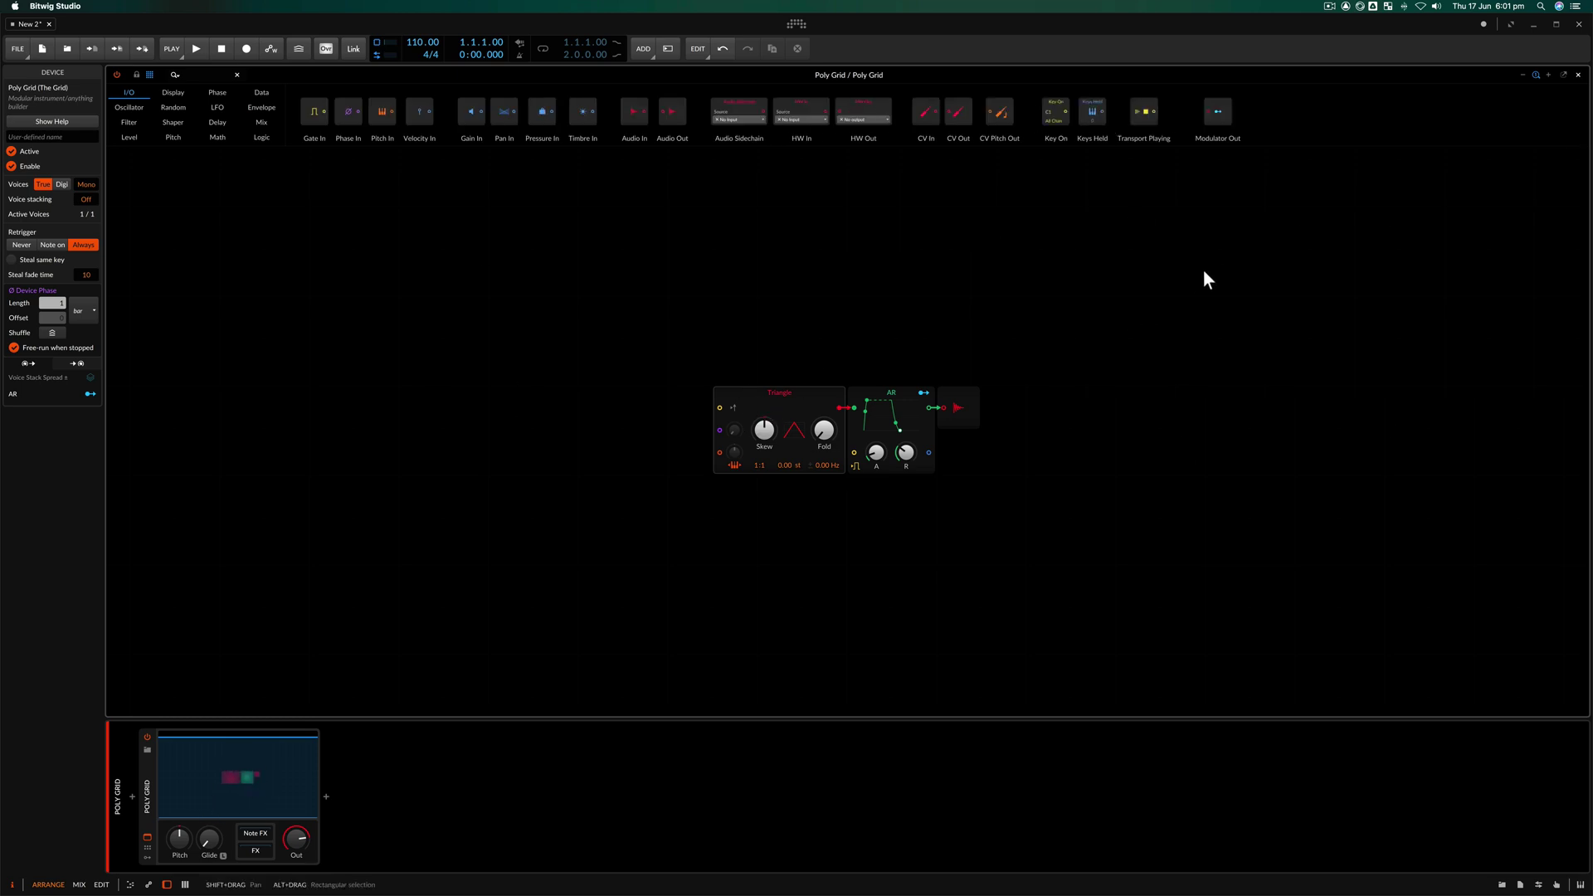
pyautogui.click(1548, 75)
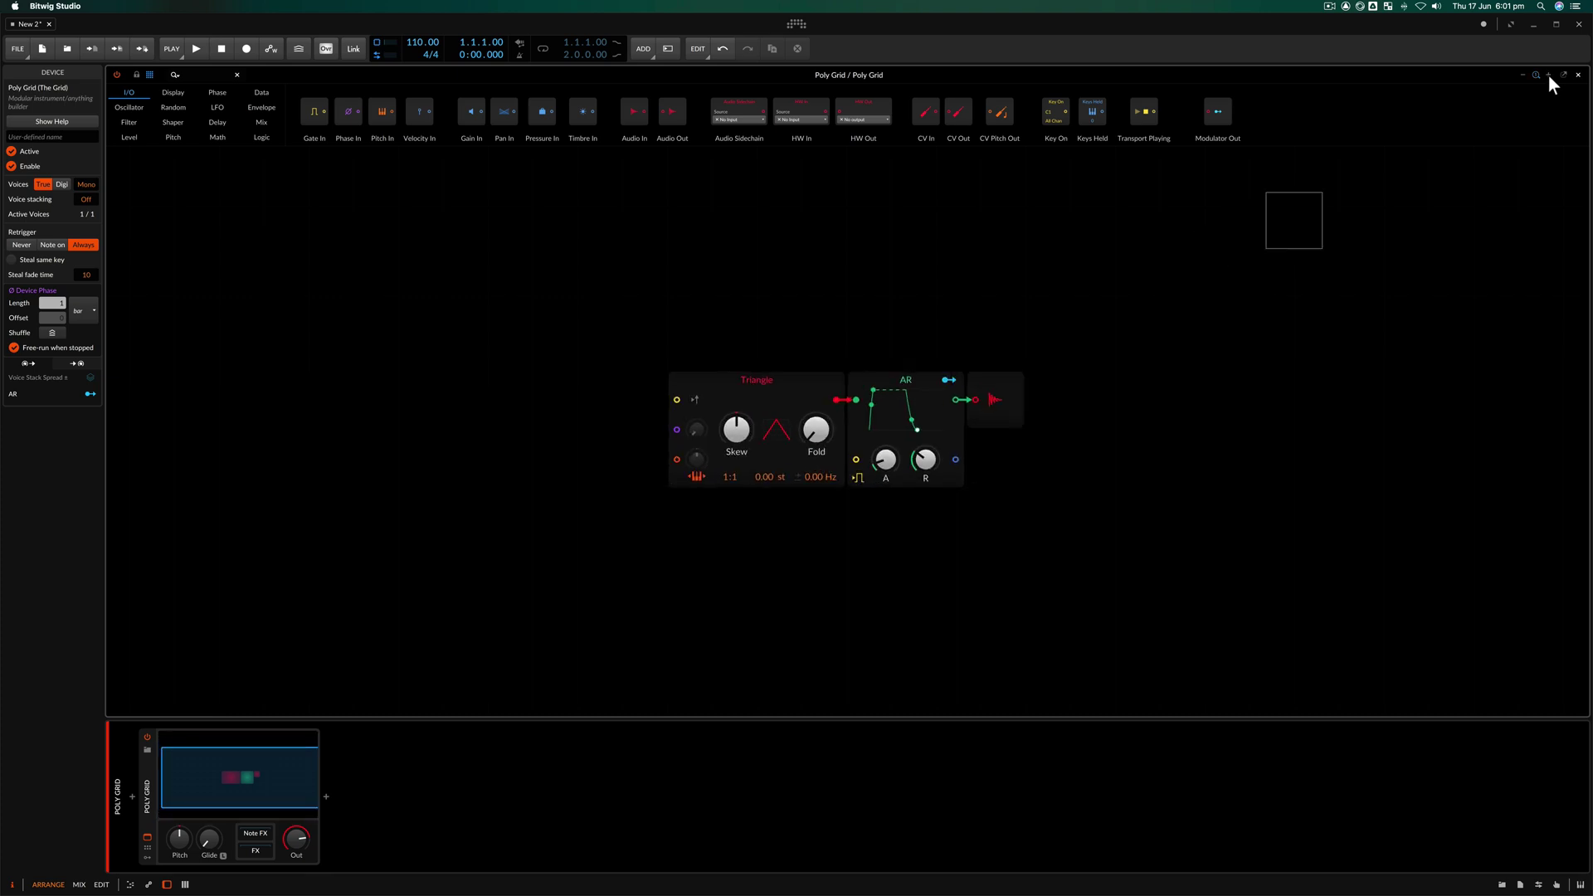
pyautogui.click(1548, 75)
pyautogui.click(1548, 75)
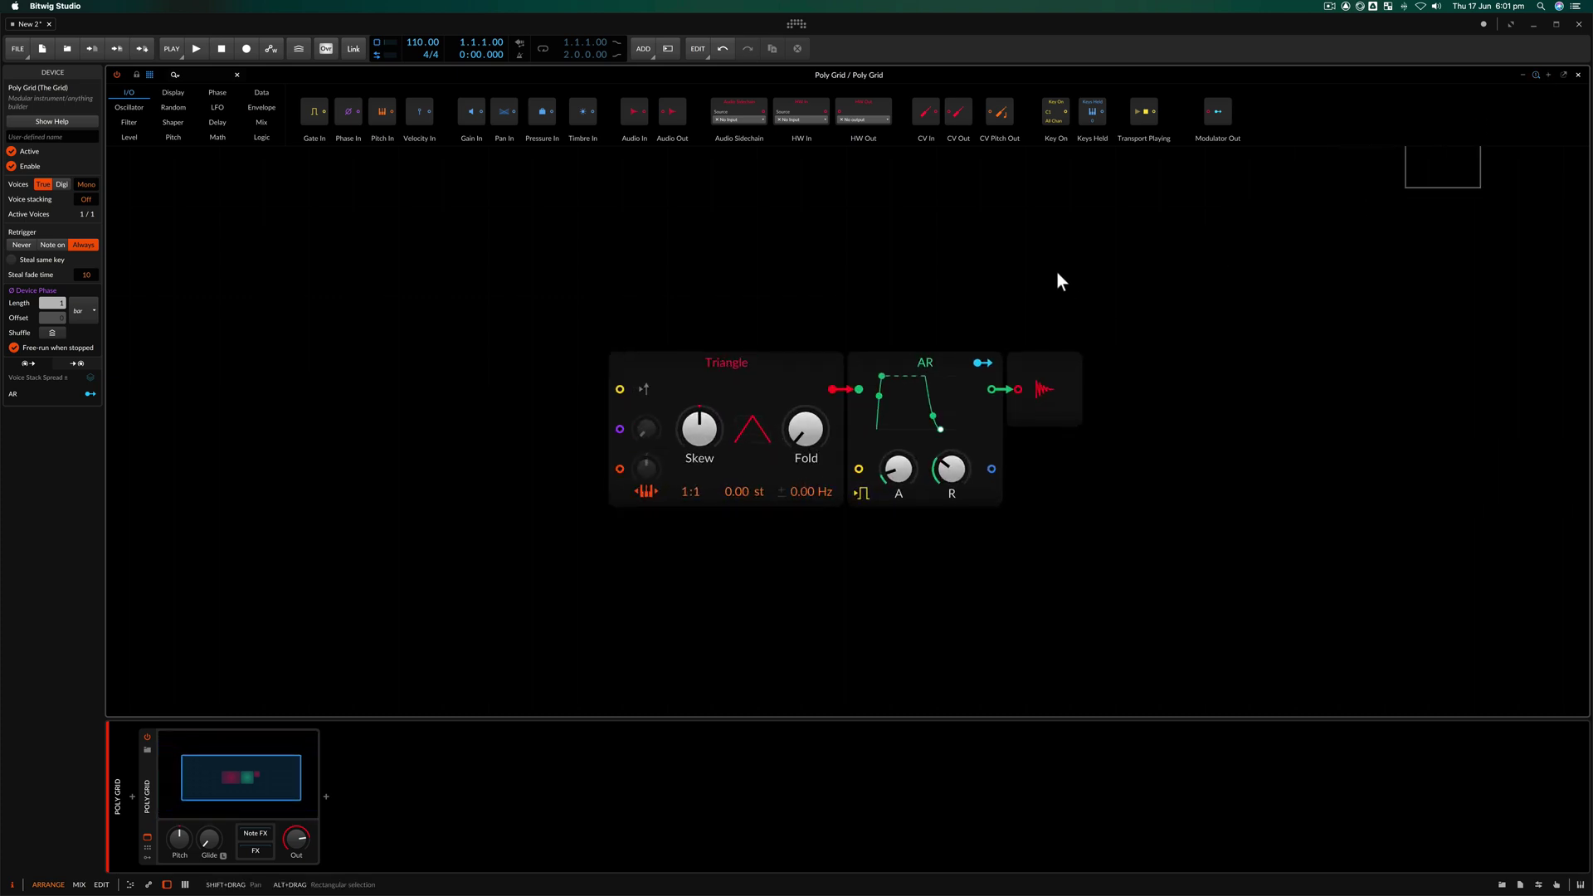
pyautogui.moveTo(1060, 274); pyautogui.dragTo(736, 177)
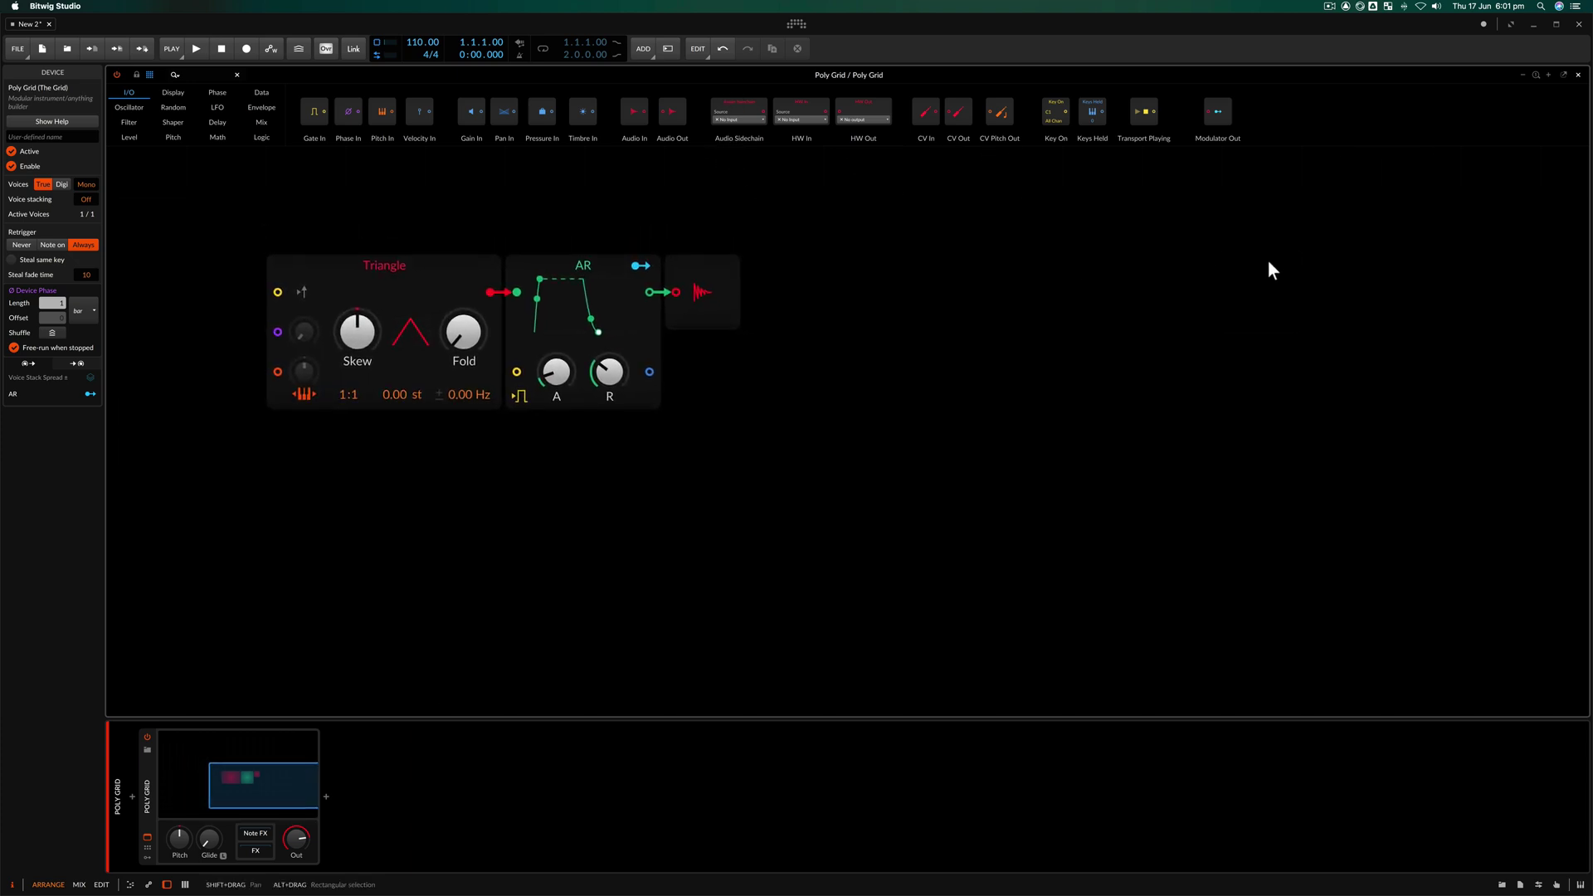
# Step: Detach the Poly Grid editor into a floating window, move it over the arranger and dock it again
pyautogui.click(1564, 75)
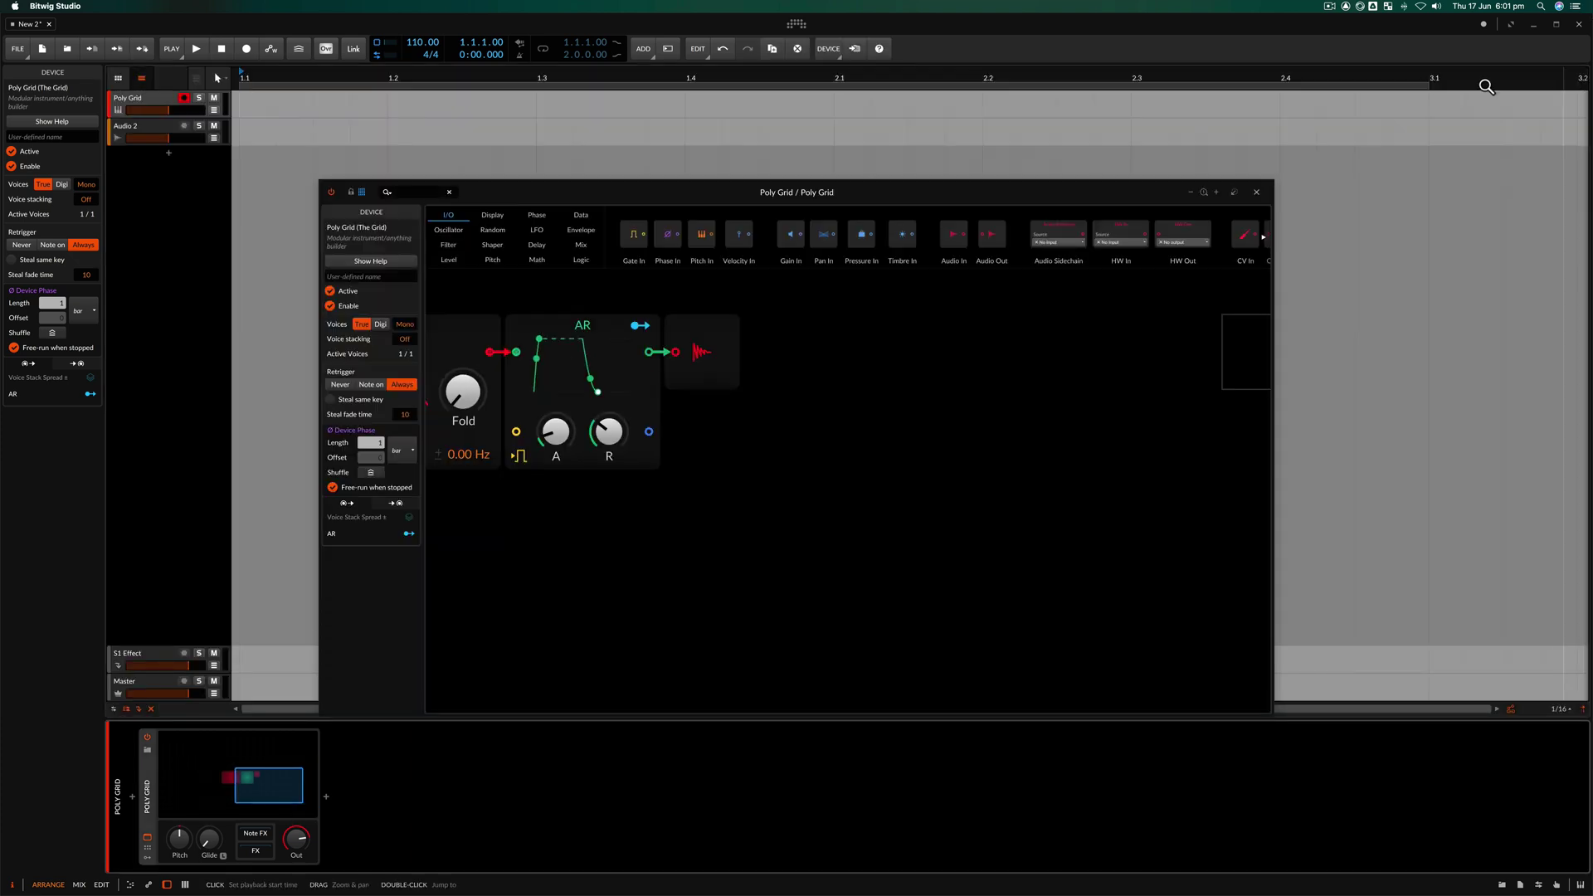
pyautogui.moveTo(1144, 198); pyautogui.dragTo(1322, 163)
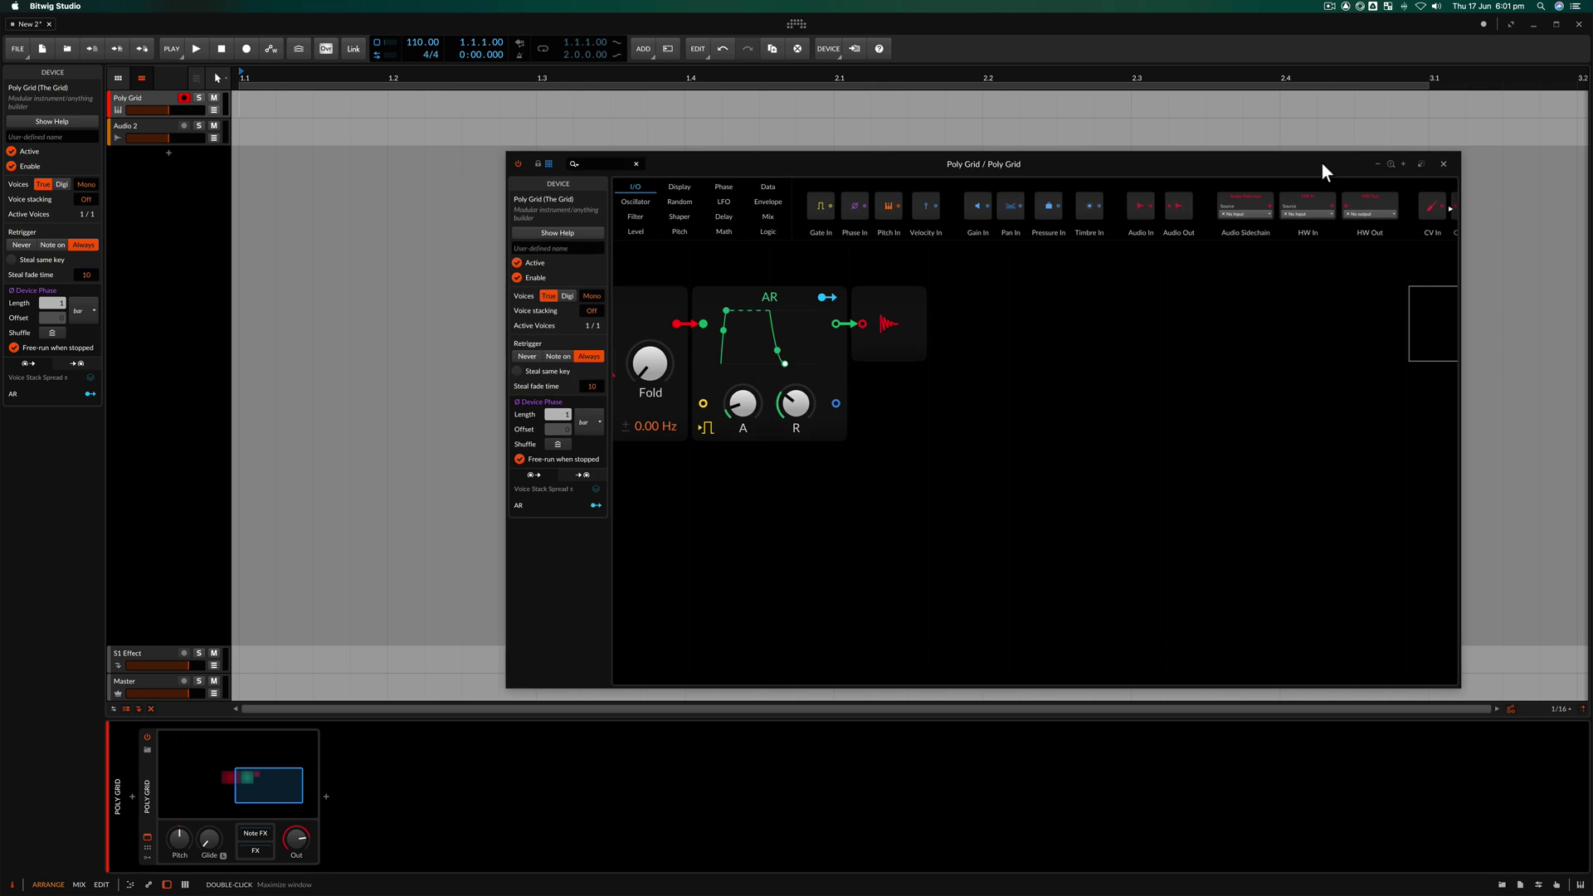
pyautogui.click(1419, 164)
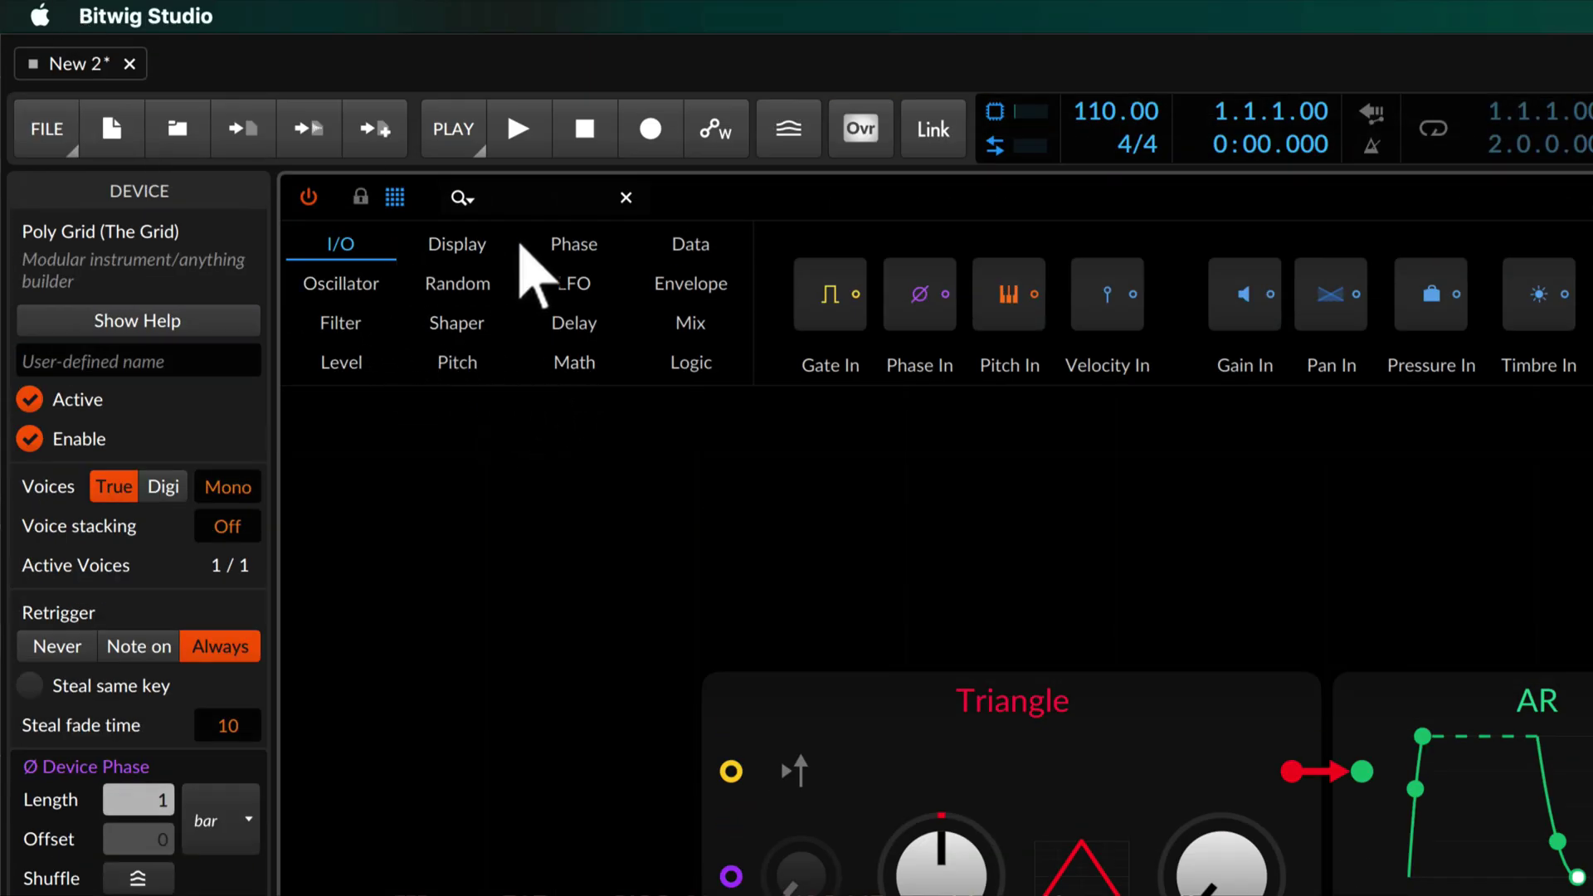
# Step: Look through the Oscillator, Display and Random module categories of the Poly Grid
pyautogui.click(352, 285)
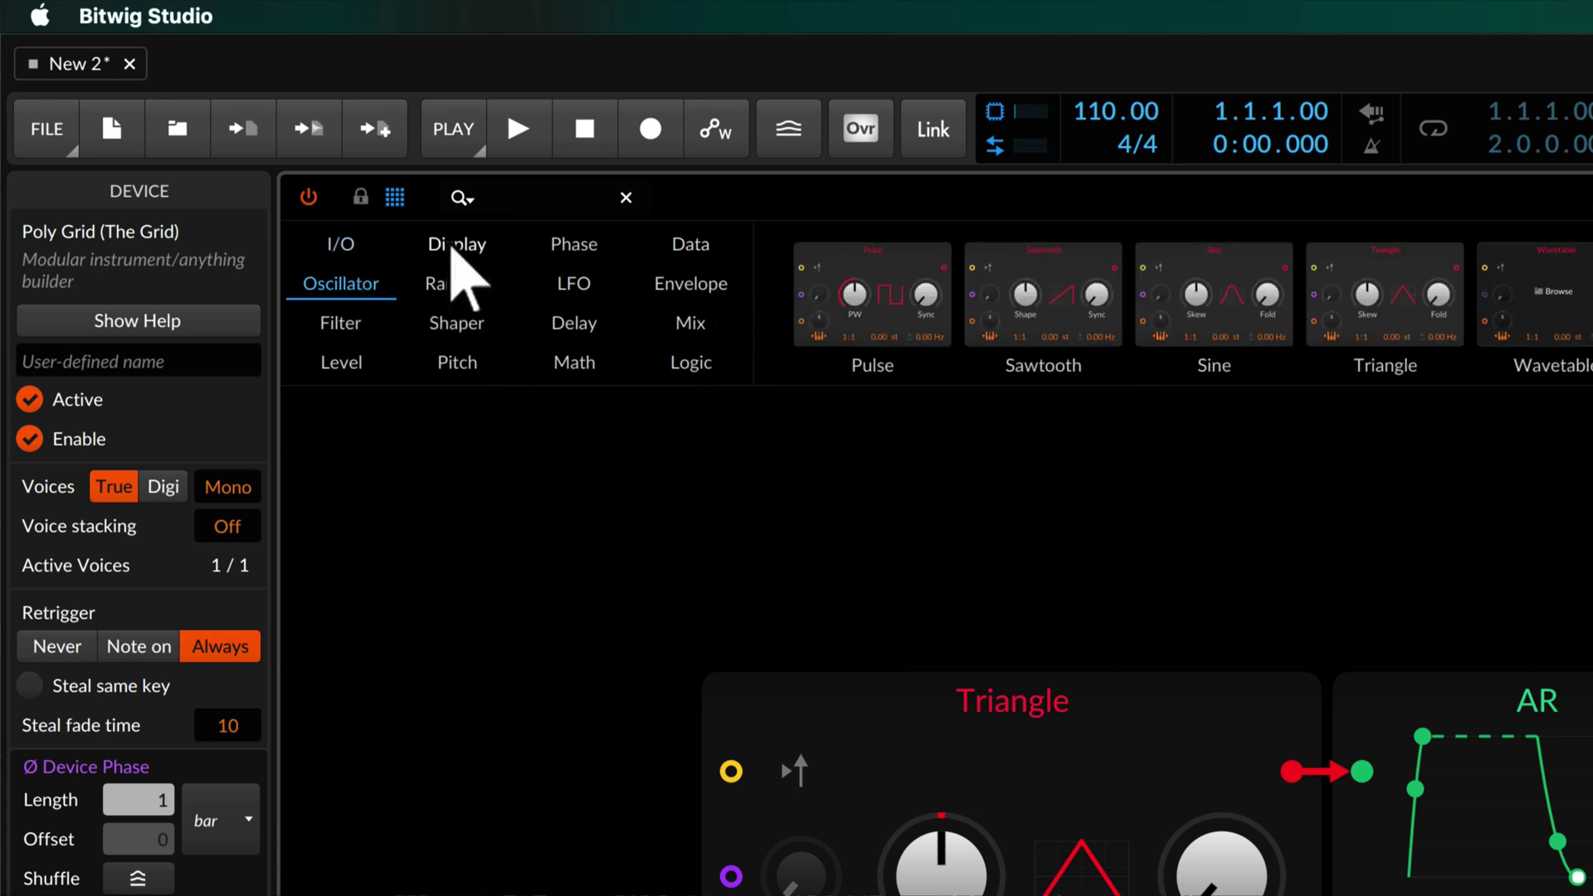
pyautogui.click(459, 258)
pyautogui.click(459, 285)
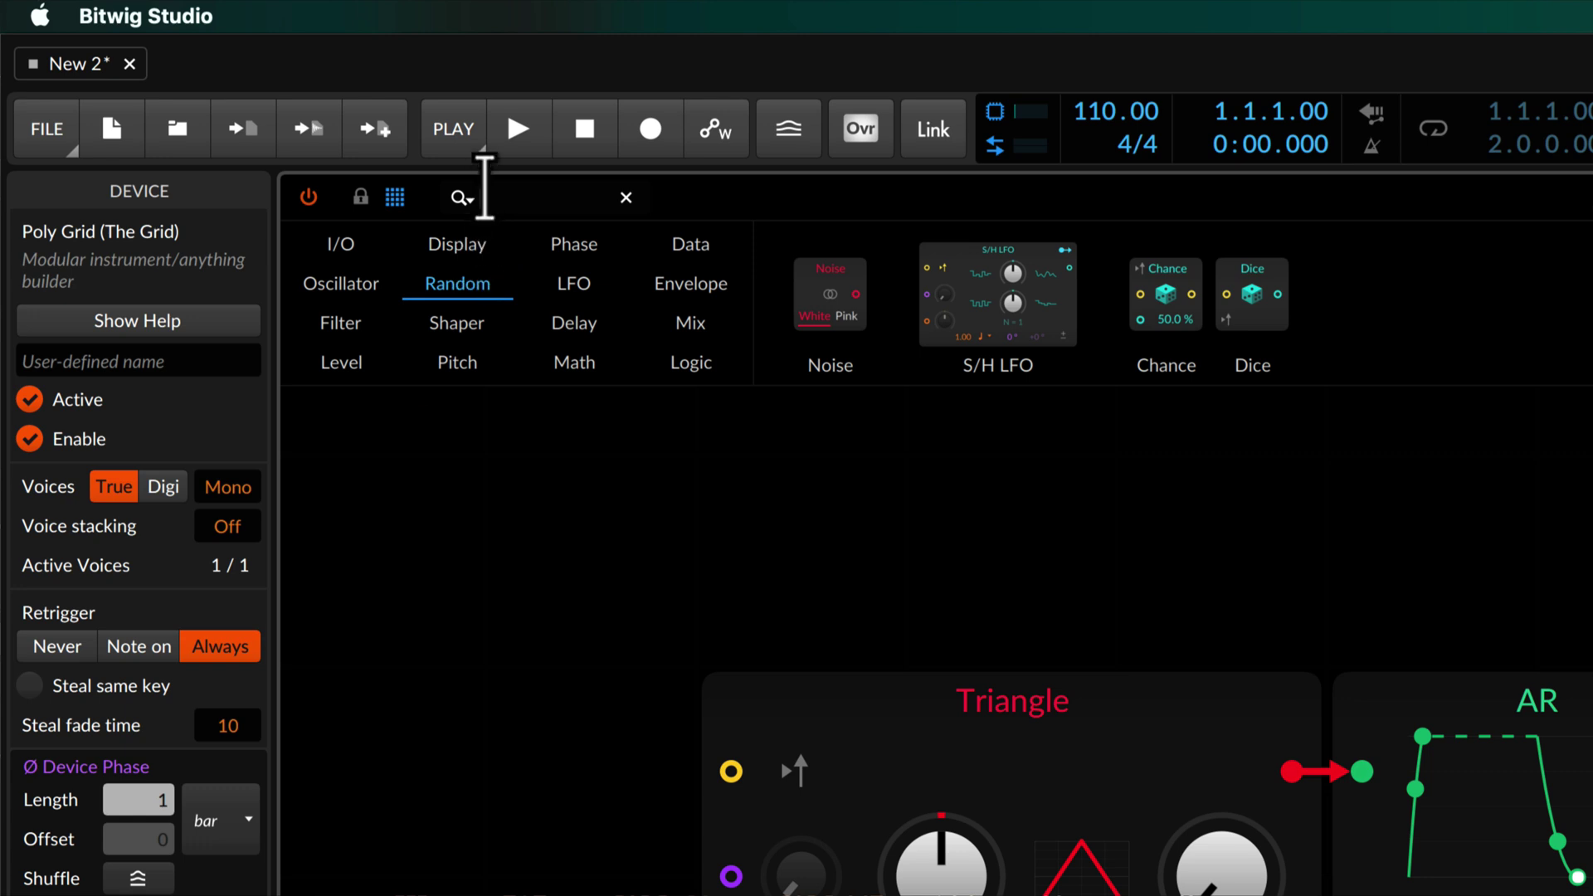
# Step: Search the Grid modules for "ads" and add an ADSR module to the patch, just above and before the Triangle oscillator
pyautogui.click(485, 197)
pyautogui.write('ds')
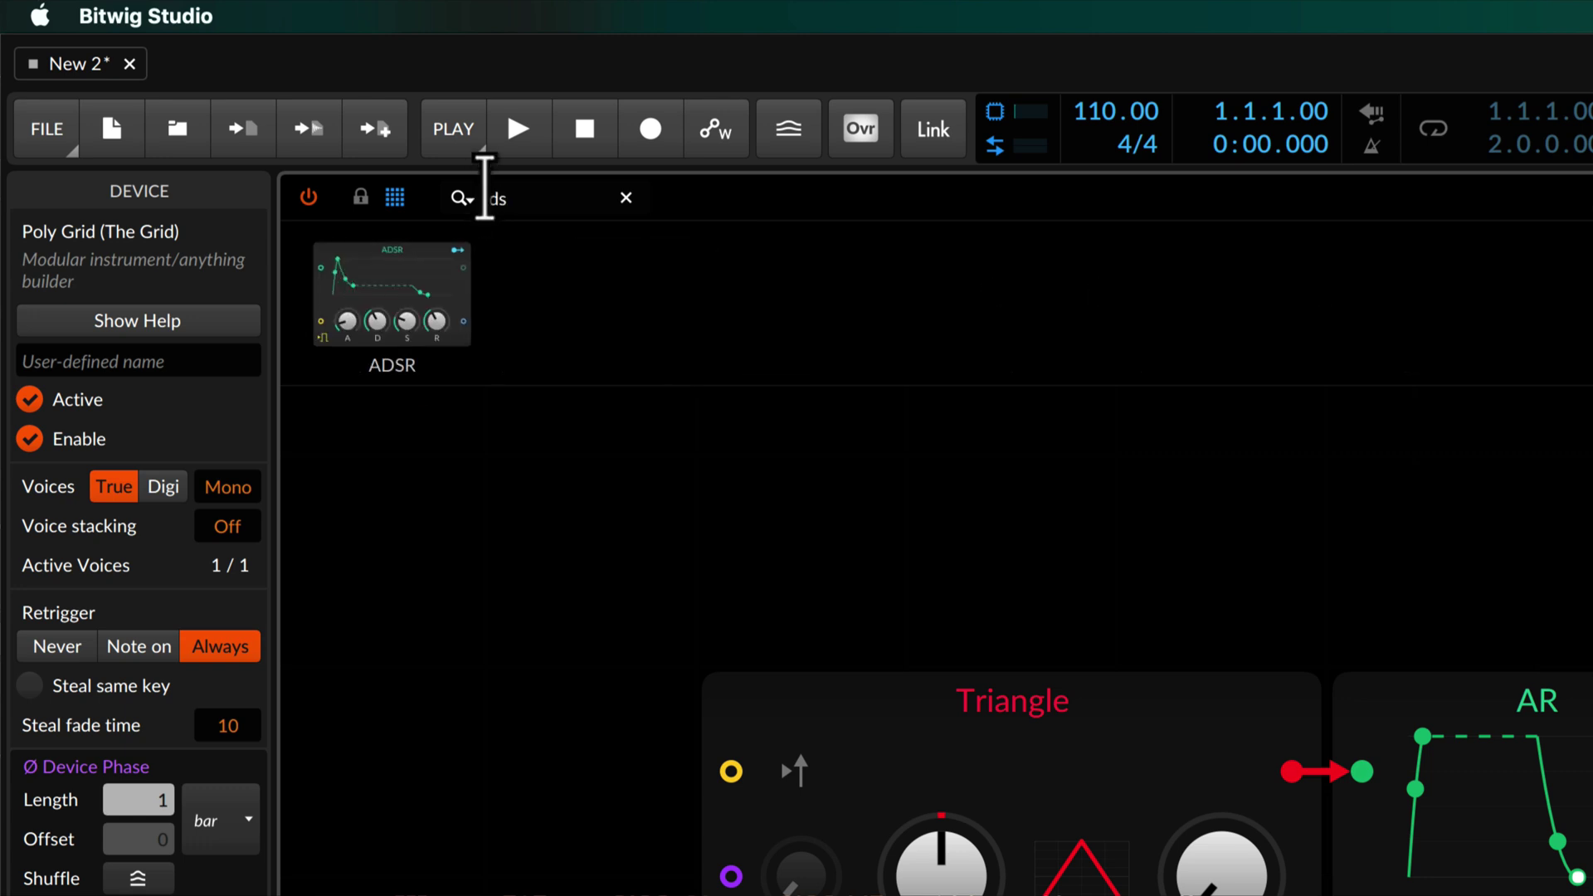
pyautogui.moveTo(401, 285); pyautogui.dragTo(426, 508)
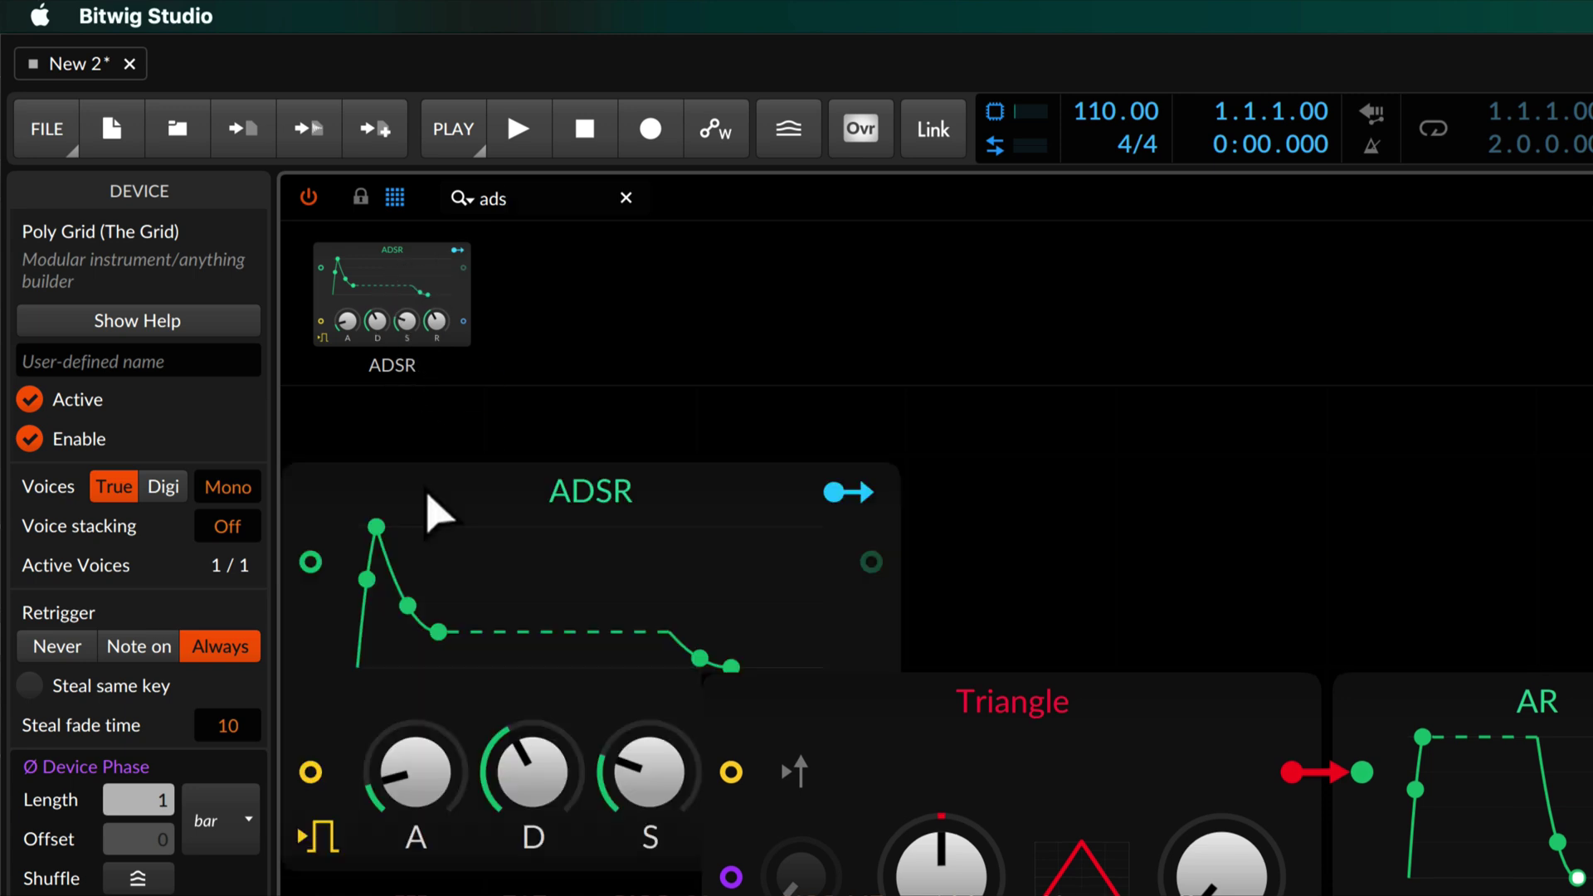
# Step: Search the Grid modules for "fil" and for "add", and clear the search field
pyautogui.click(458, 197)
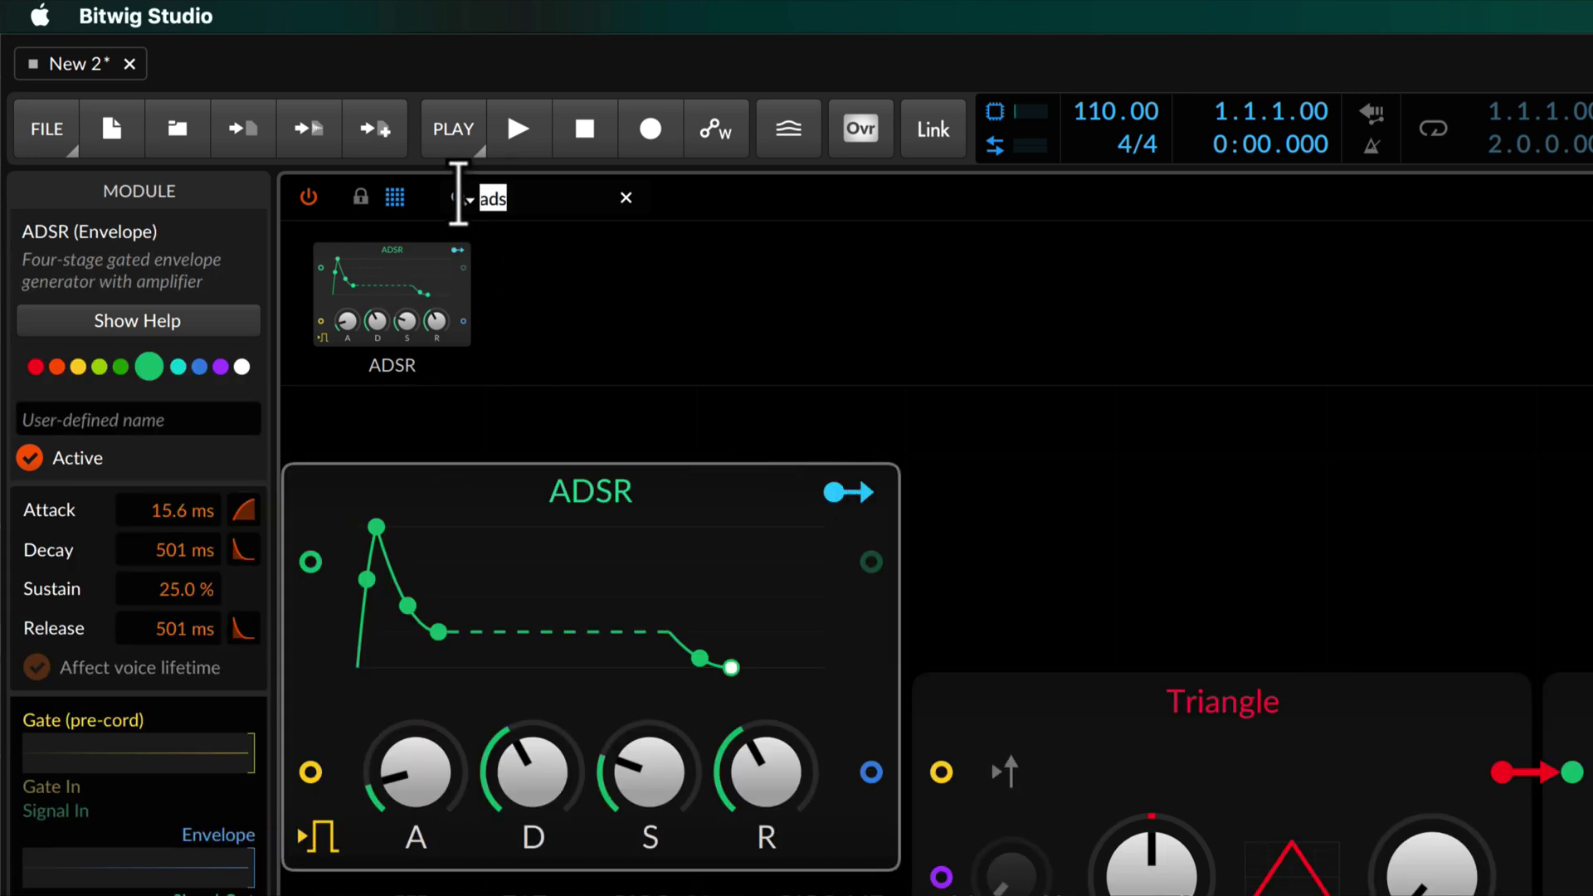
pyautogui.write('fil')
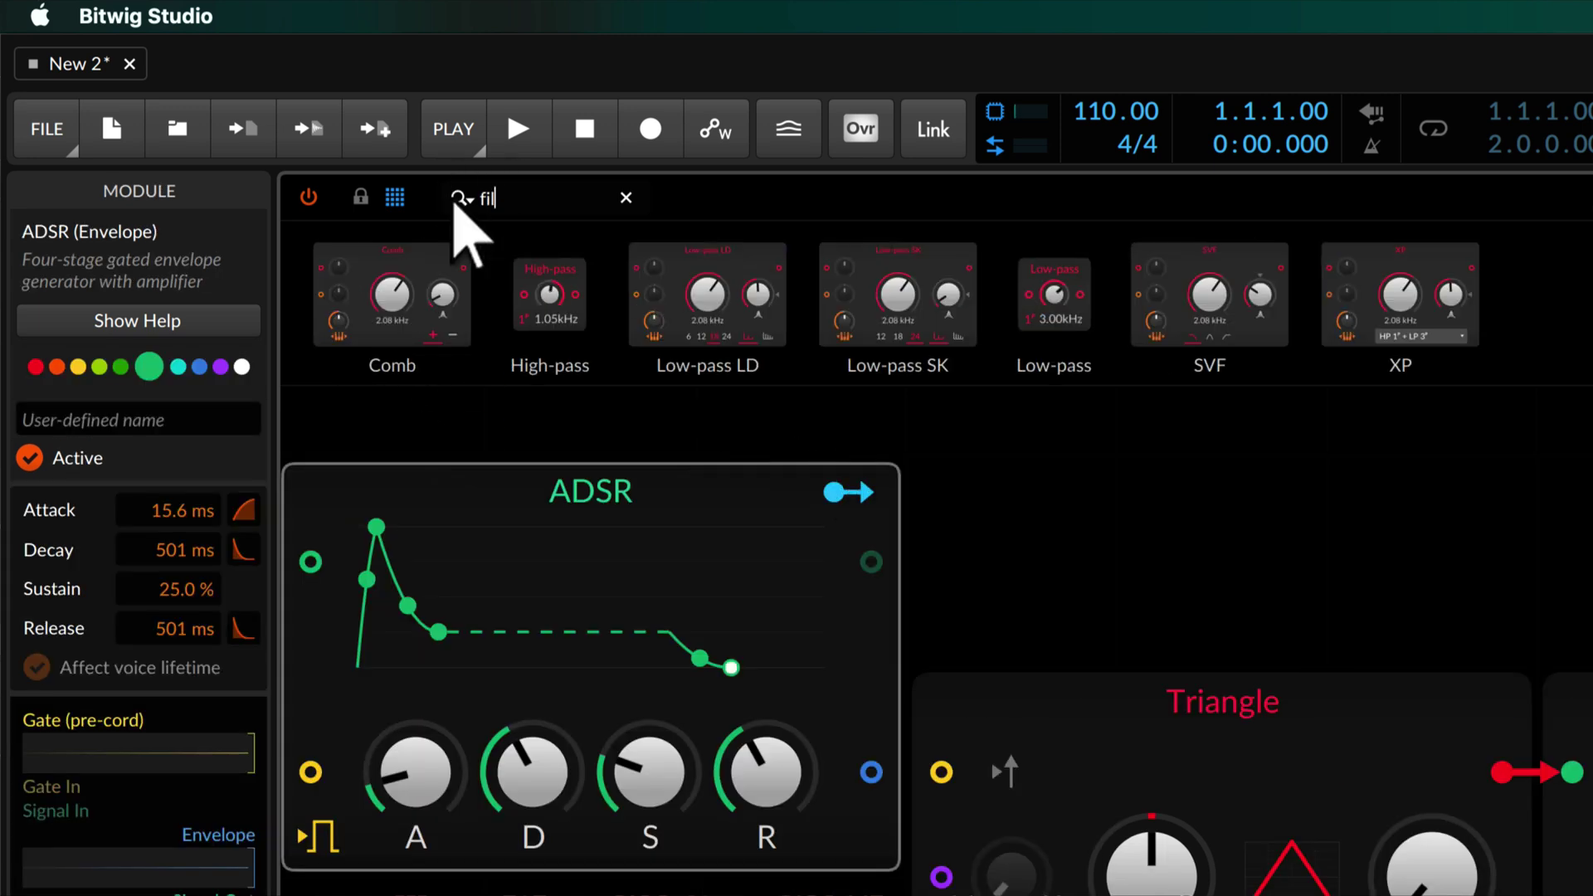
pyautogui.press('BackSpace')
pyautogui.press('BackSpace')
pyautogui.press('BackSpace')
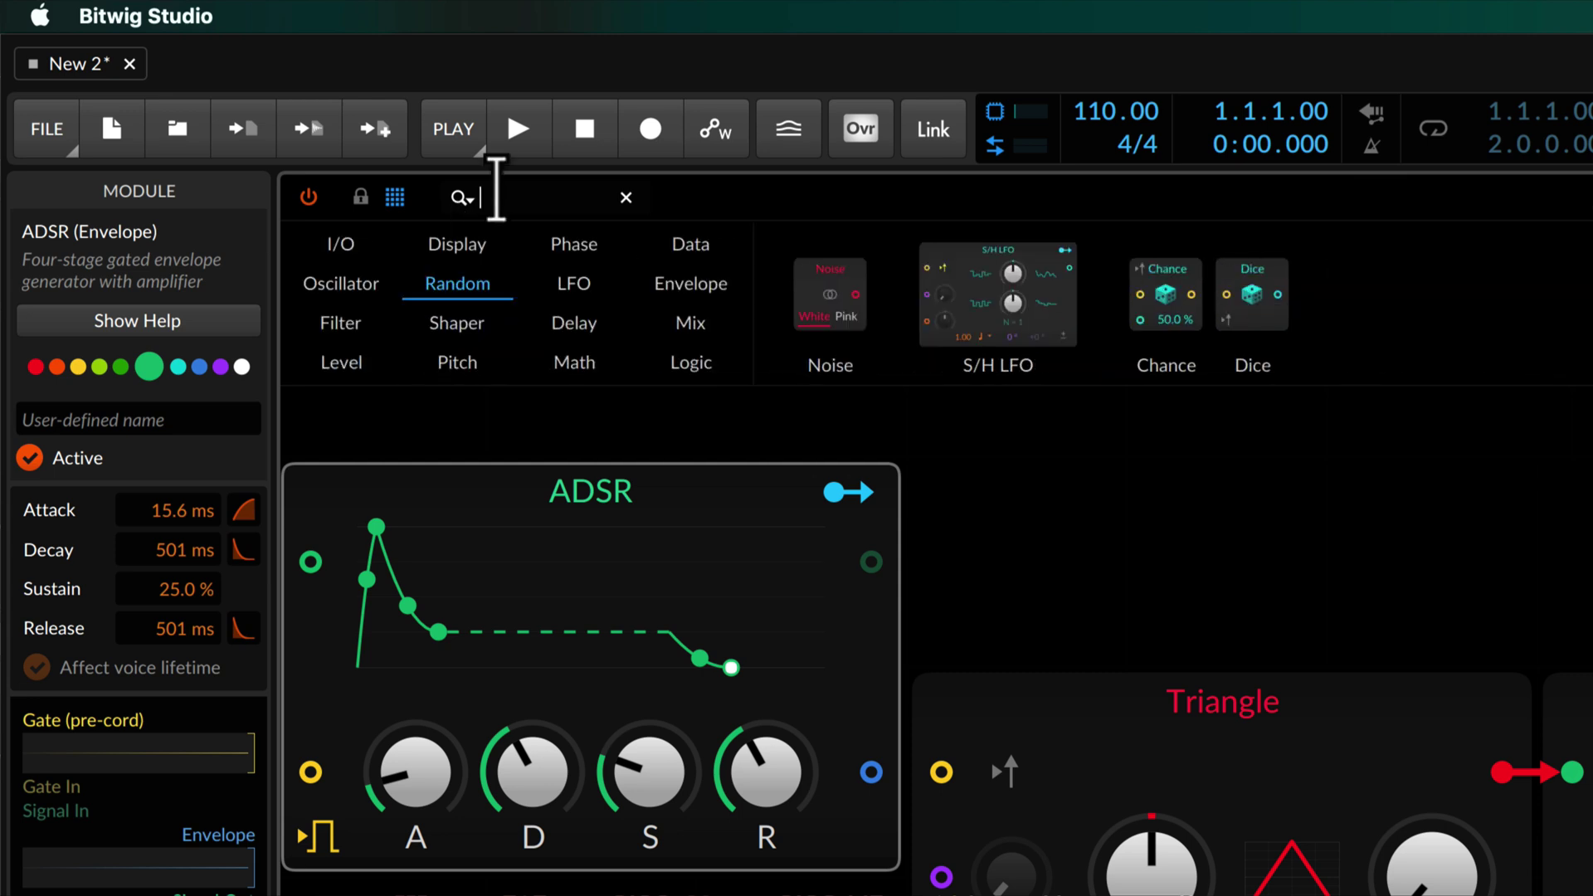
pyautogui.write('add')
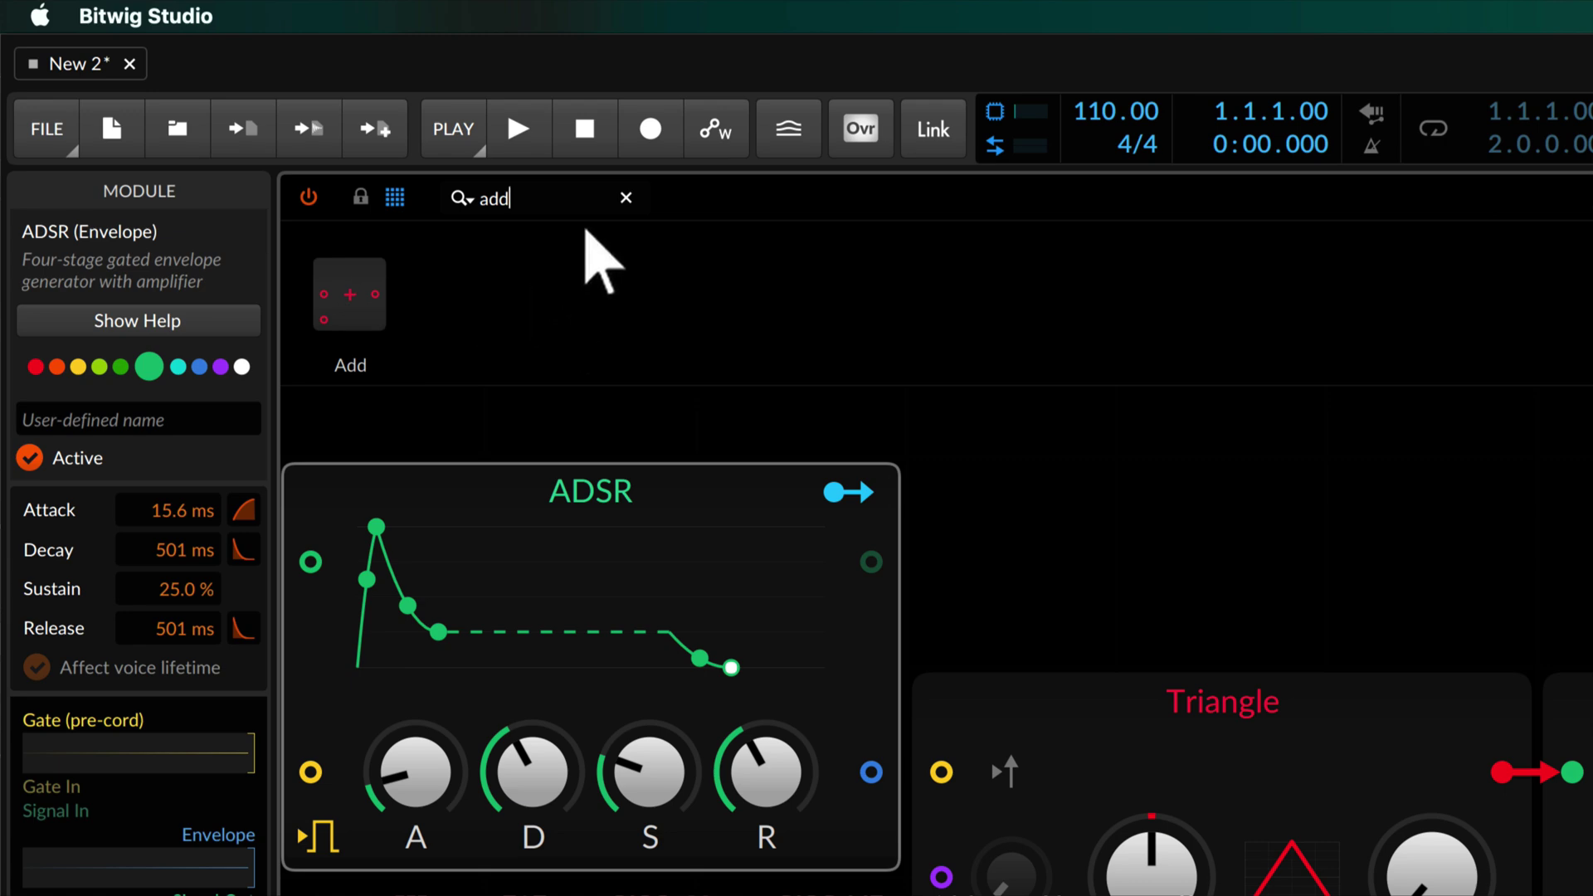
pyautogui.click(626, 199)
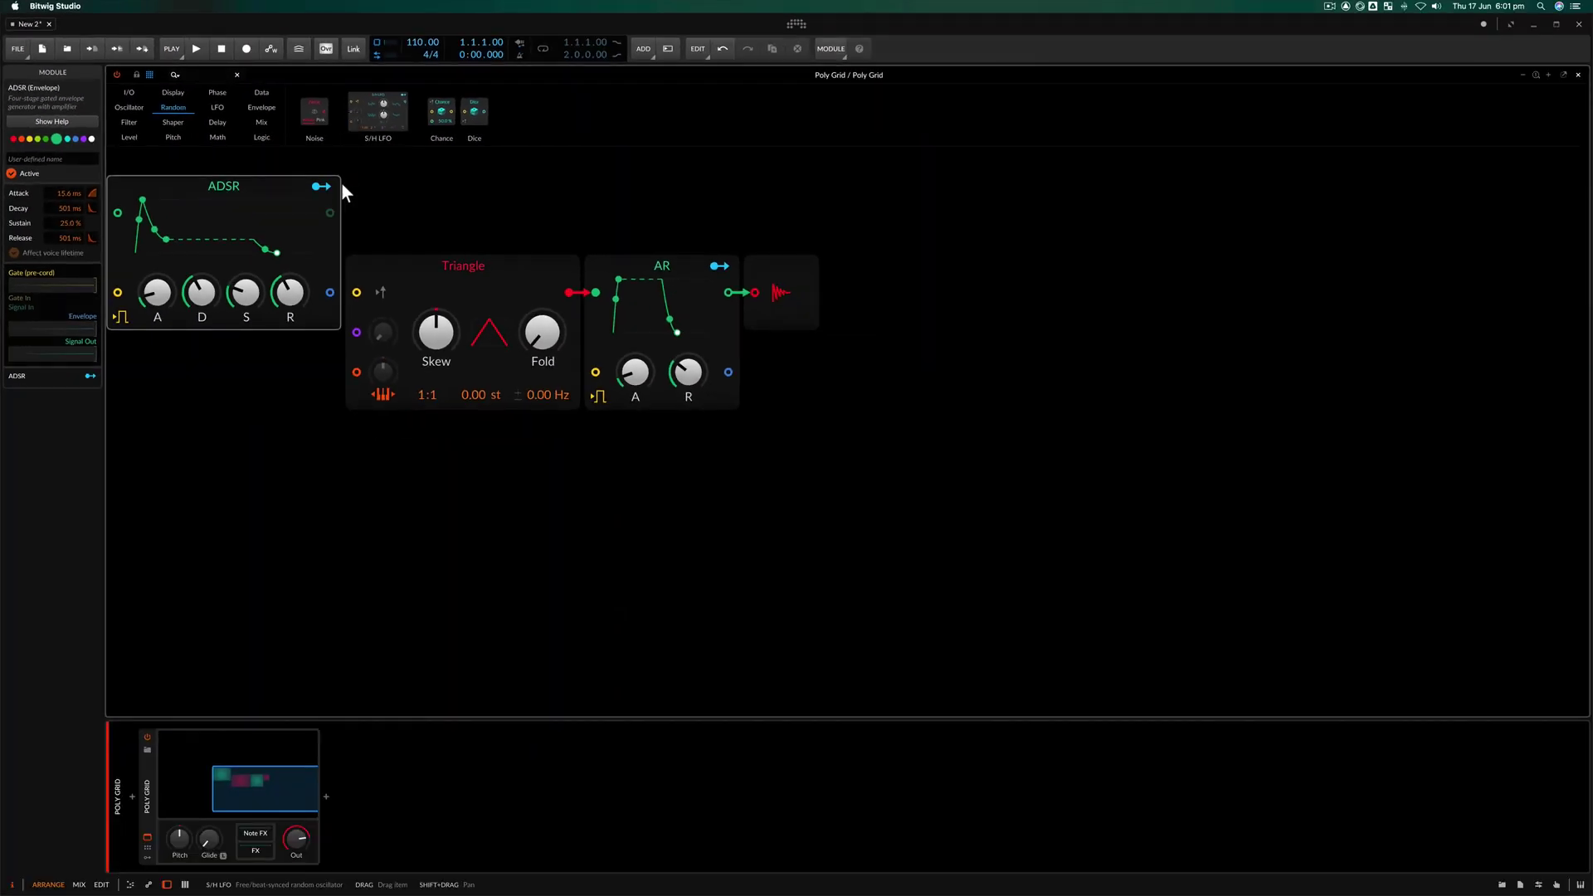
# Step: Delete the ADSR module and space the Triangle and audio output modules out on either side of the AR module
pyautogui.click(255, 189)
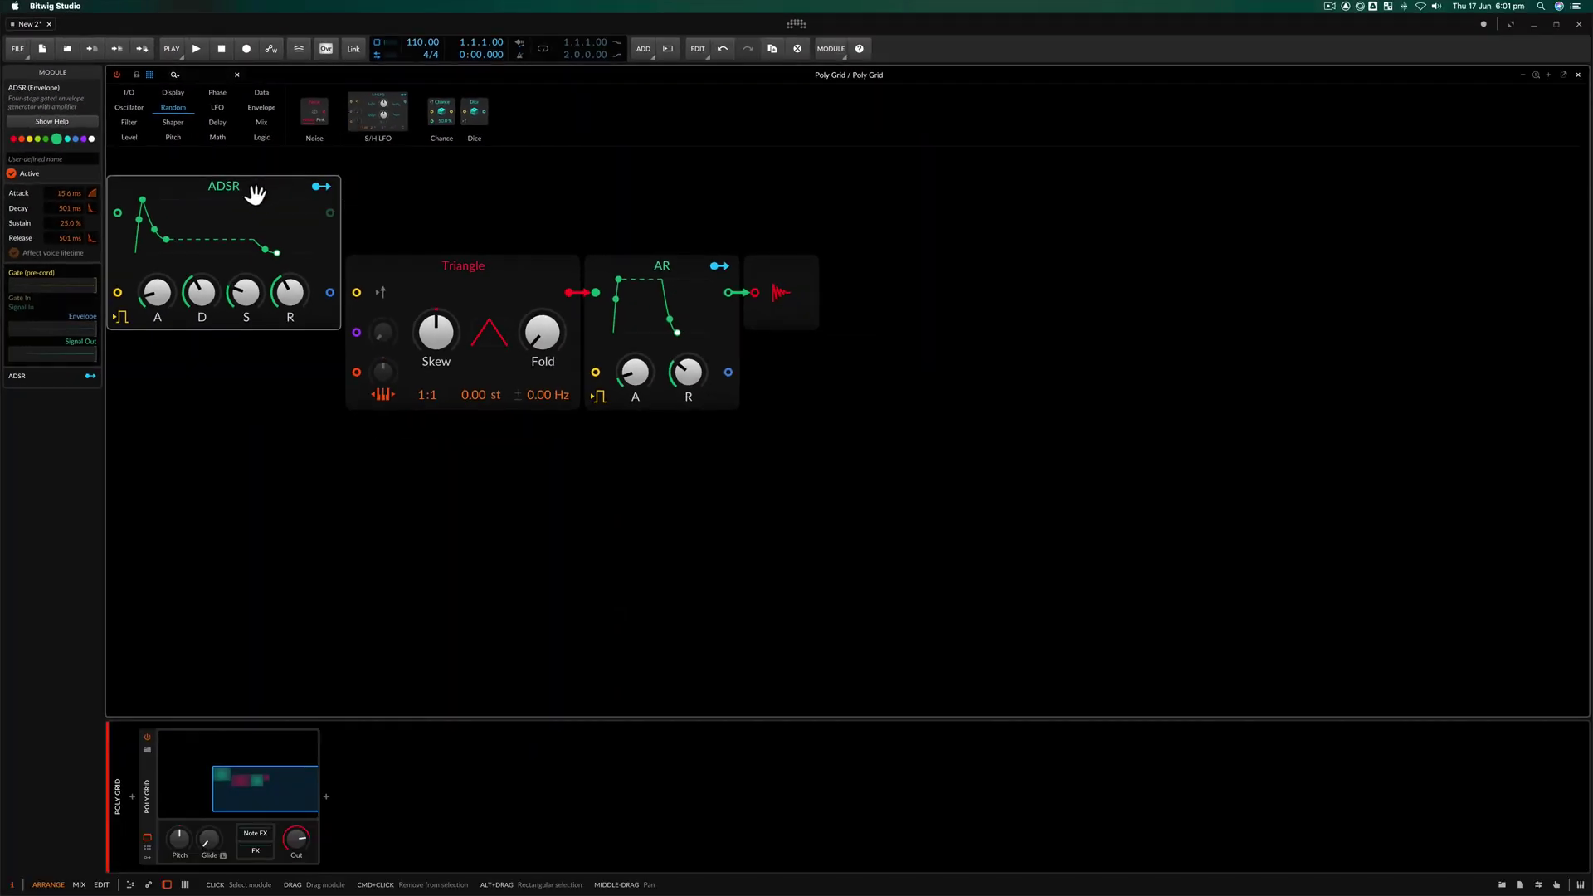
pyautogui.press('Delete')
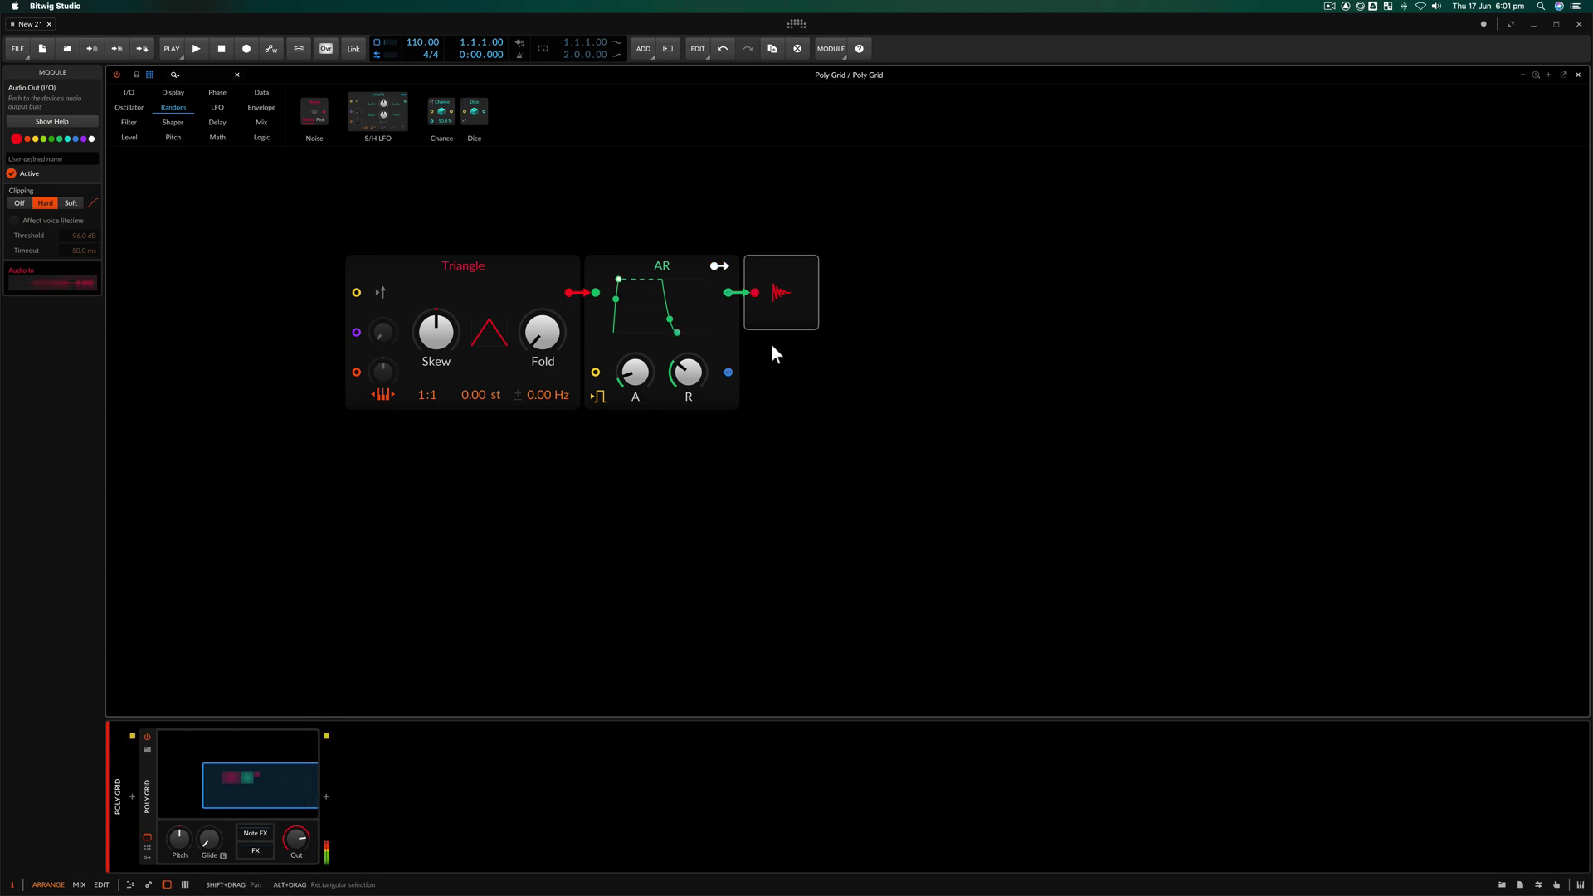
pyautogui.moveTo(776, 323); pyautogui.dragTo(935, 330)
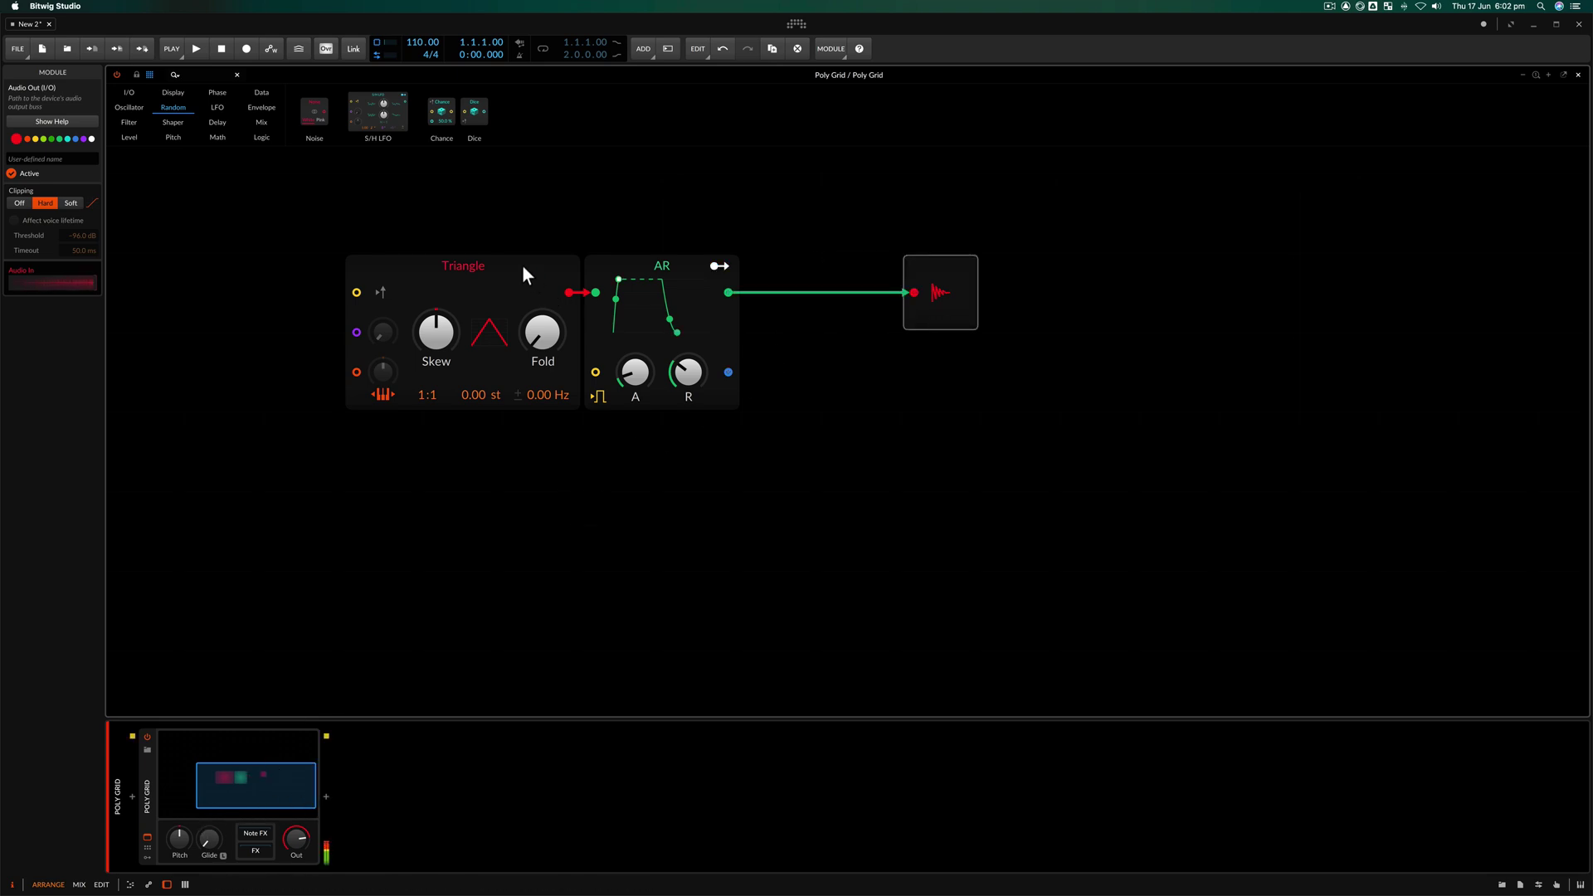
pyautogui.moveTo(523, 270); pyautogui.dragTo(350, 266)
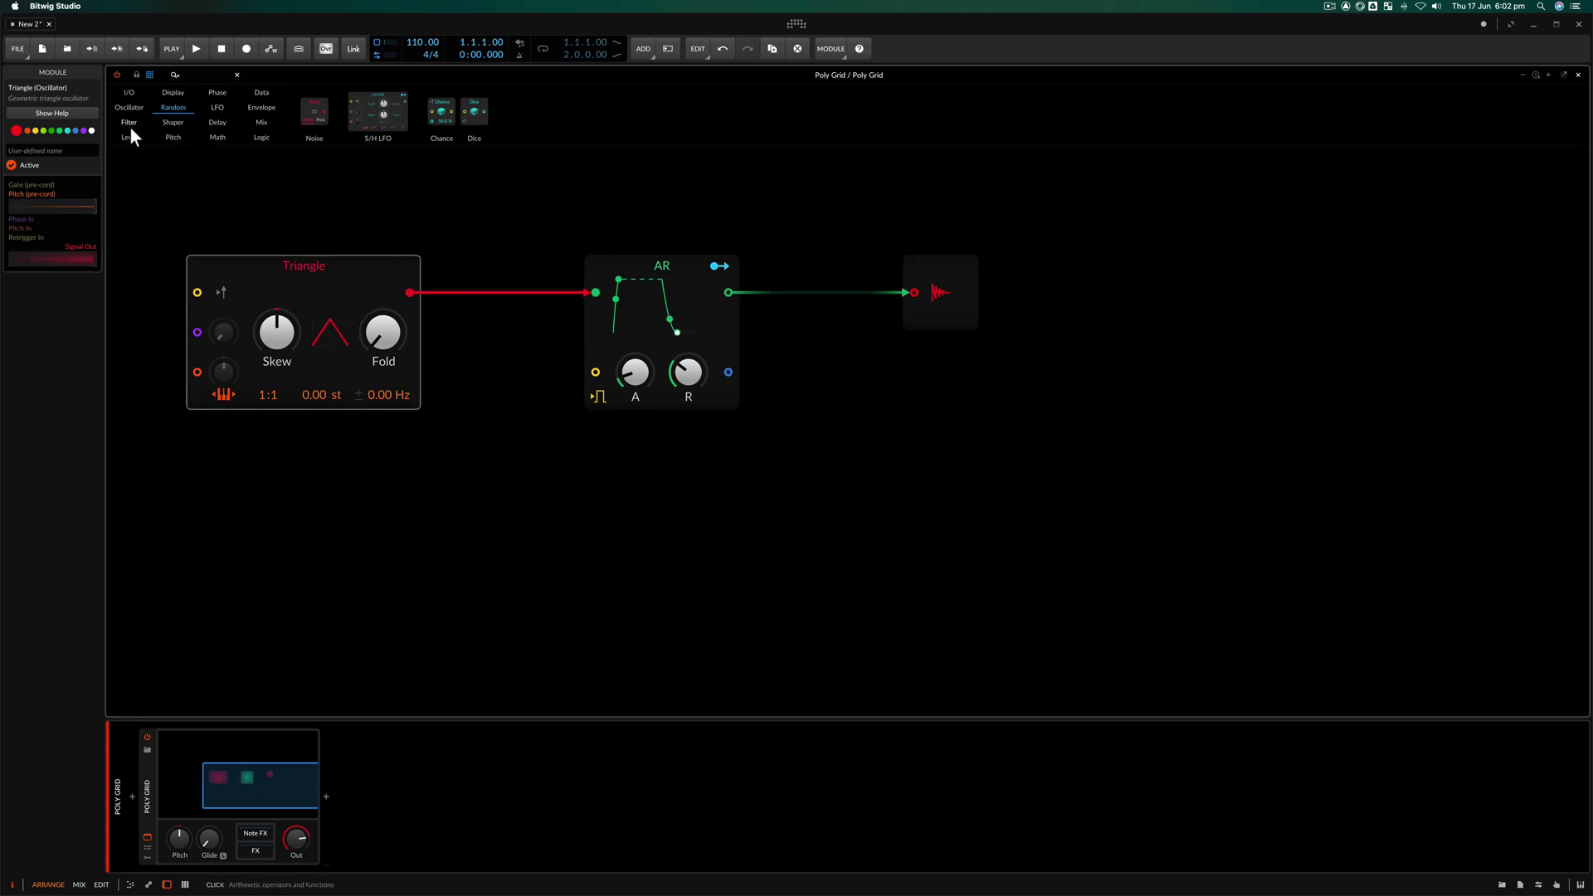
# Step: Replace the AR module with an ADSR from the Envelope category, between the Triangle and the output
pyautogui.click(262, 107)
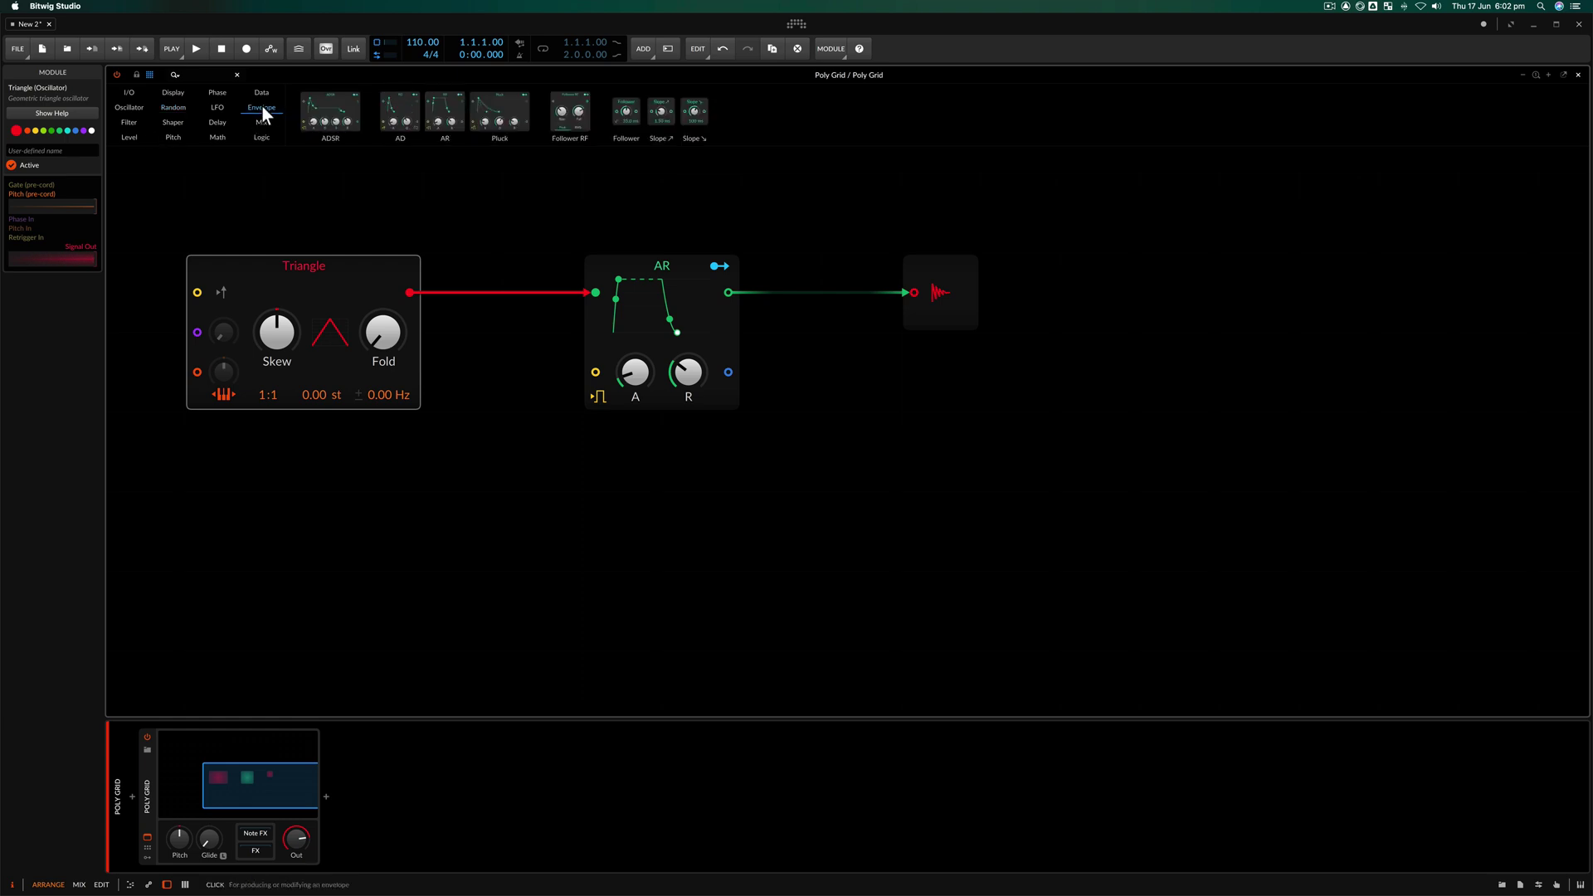
pyautogui.click(328, 123)
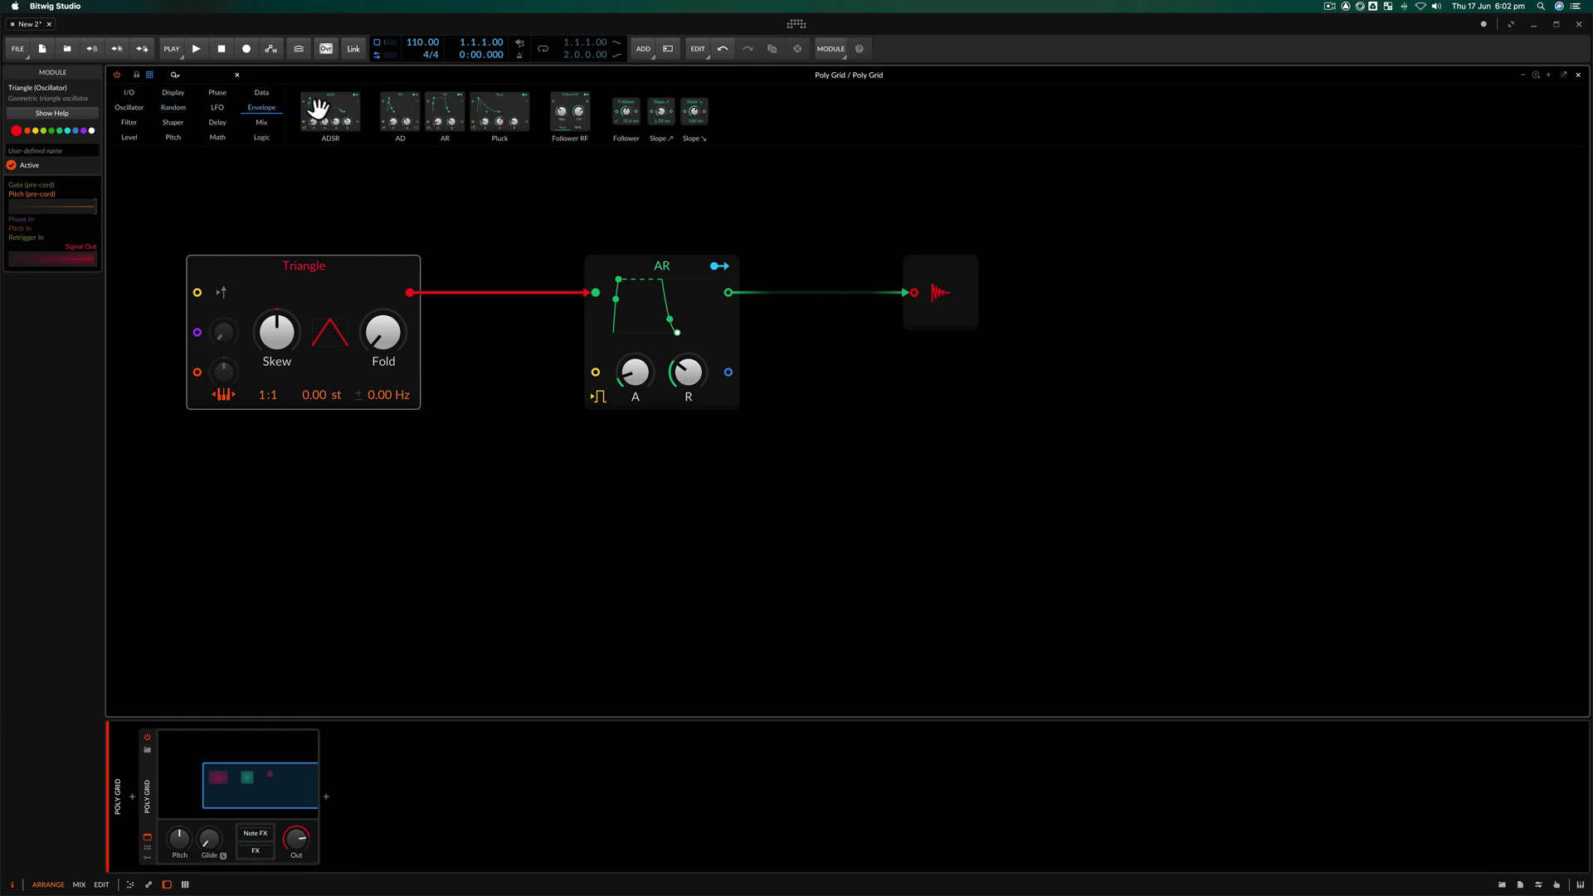
pyautogui.moveTo(327, 111); pyautogui.dragTo(594, 328)
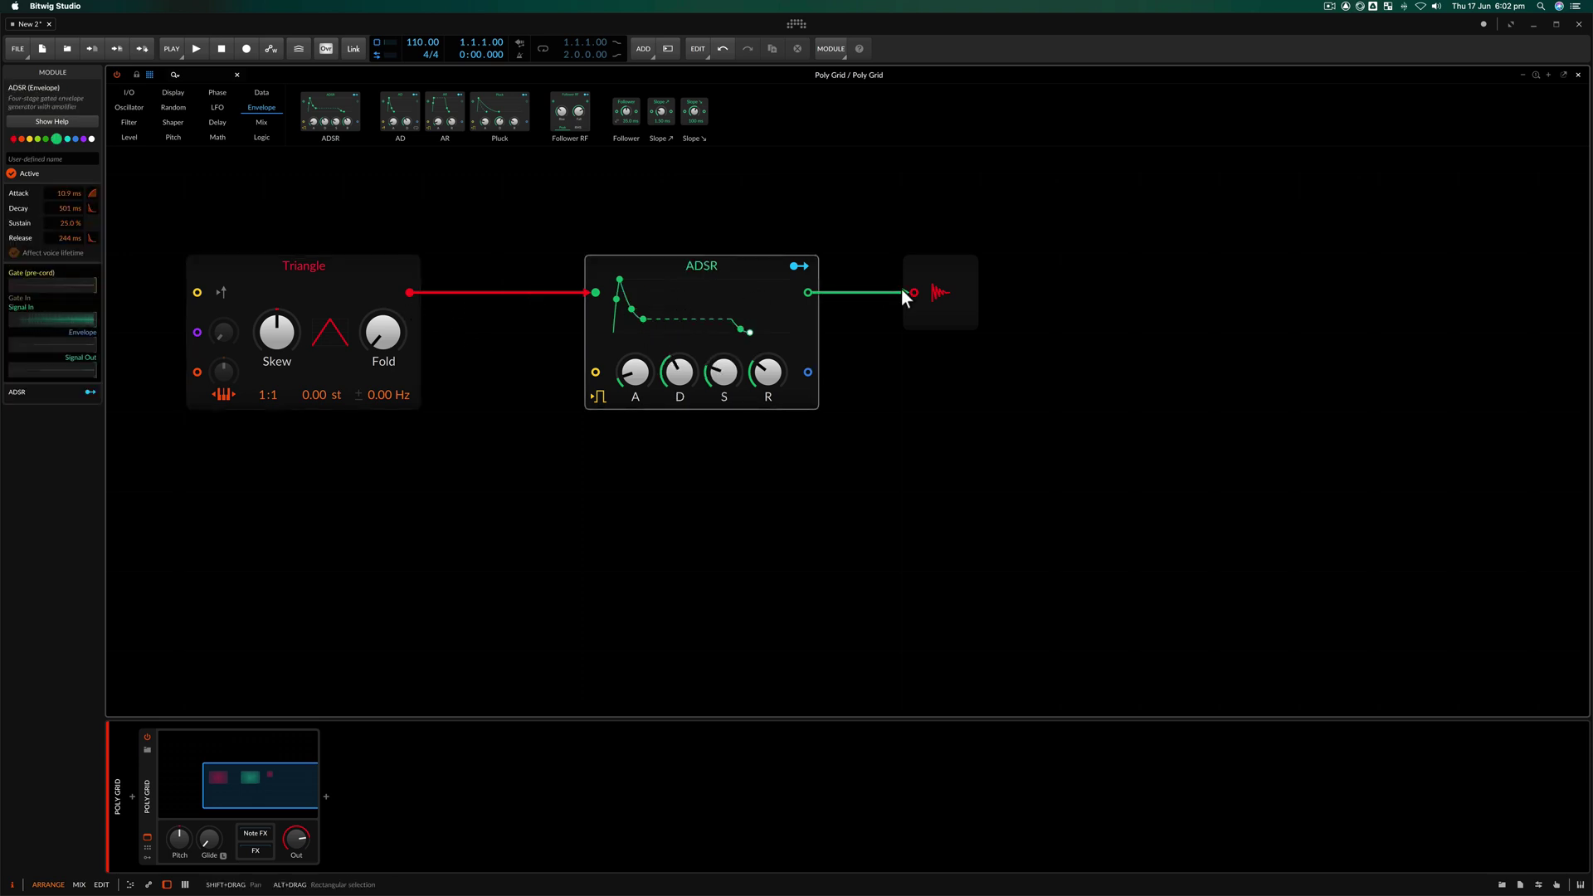
# Step: Insert an SVF filter directly after the ADSR and move the audio output module further away from it
pyautogui.click(129, 121)
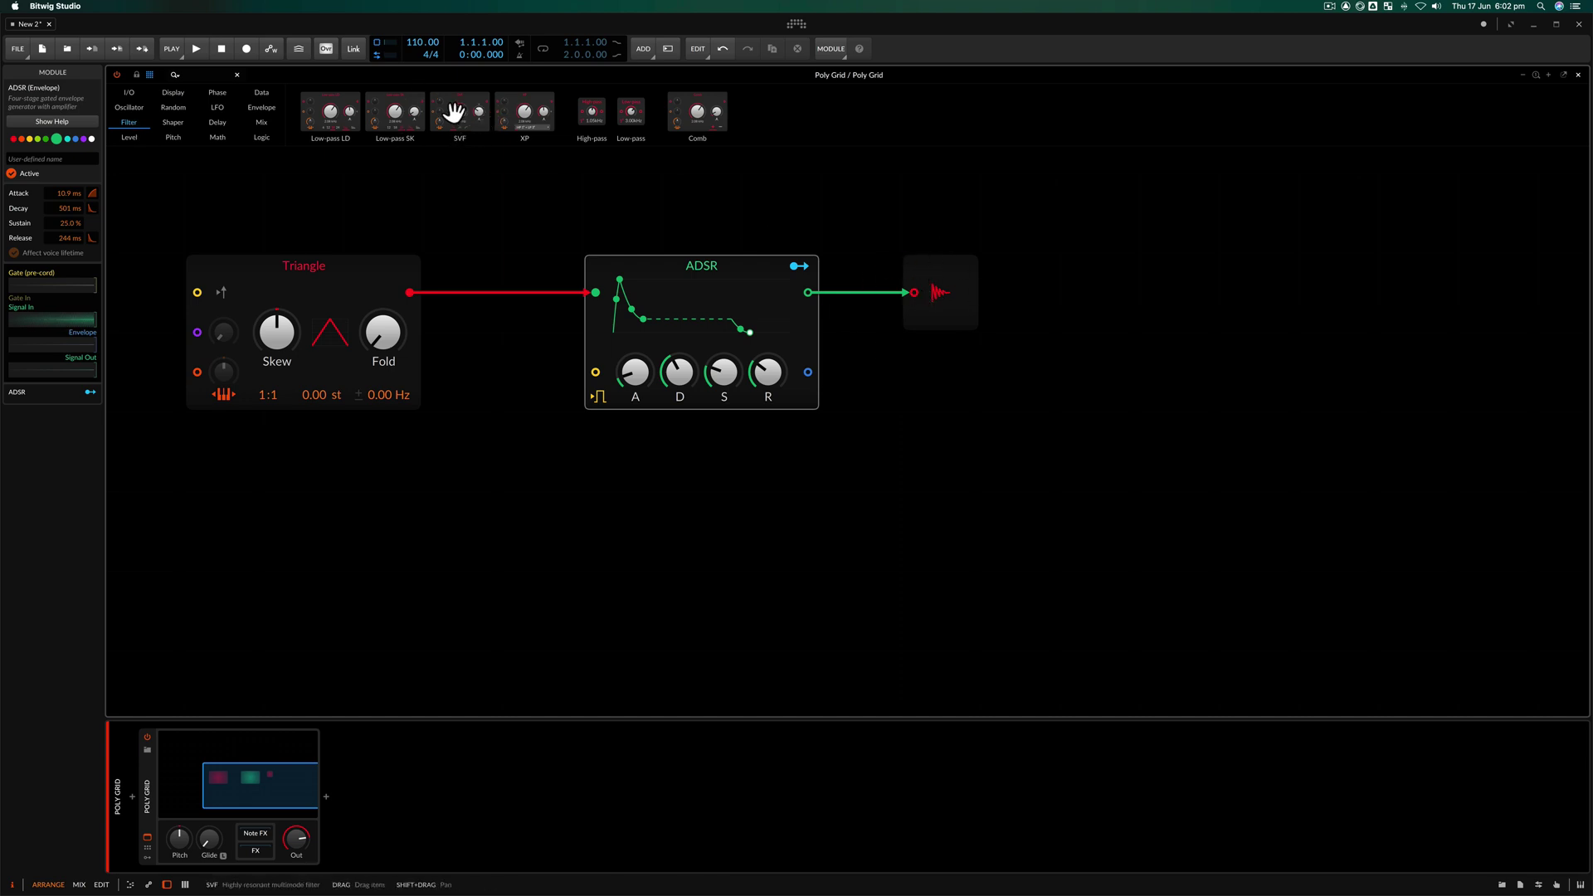
pyautogui.moveTo(484, 118); pyautogui.dragTo(816, 306)
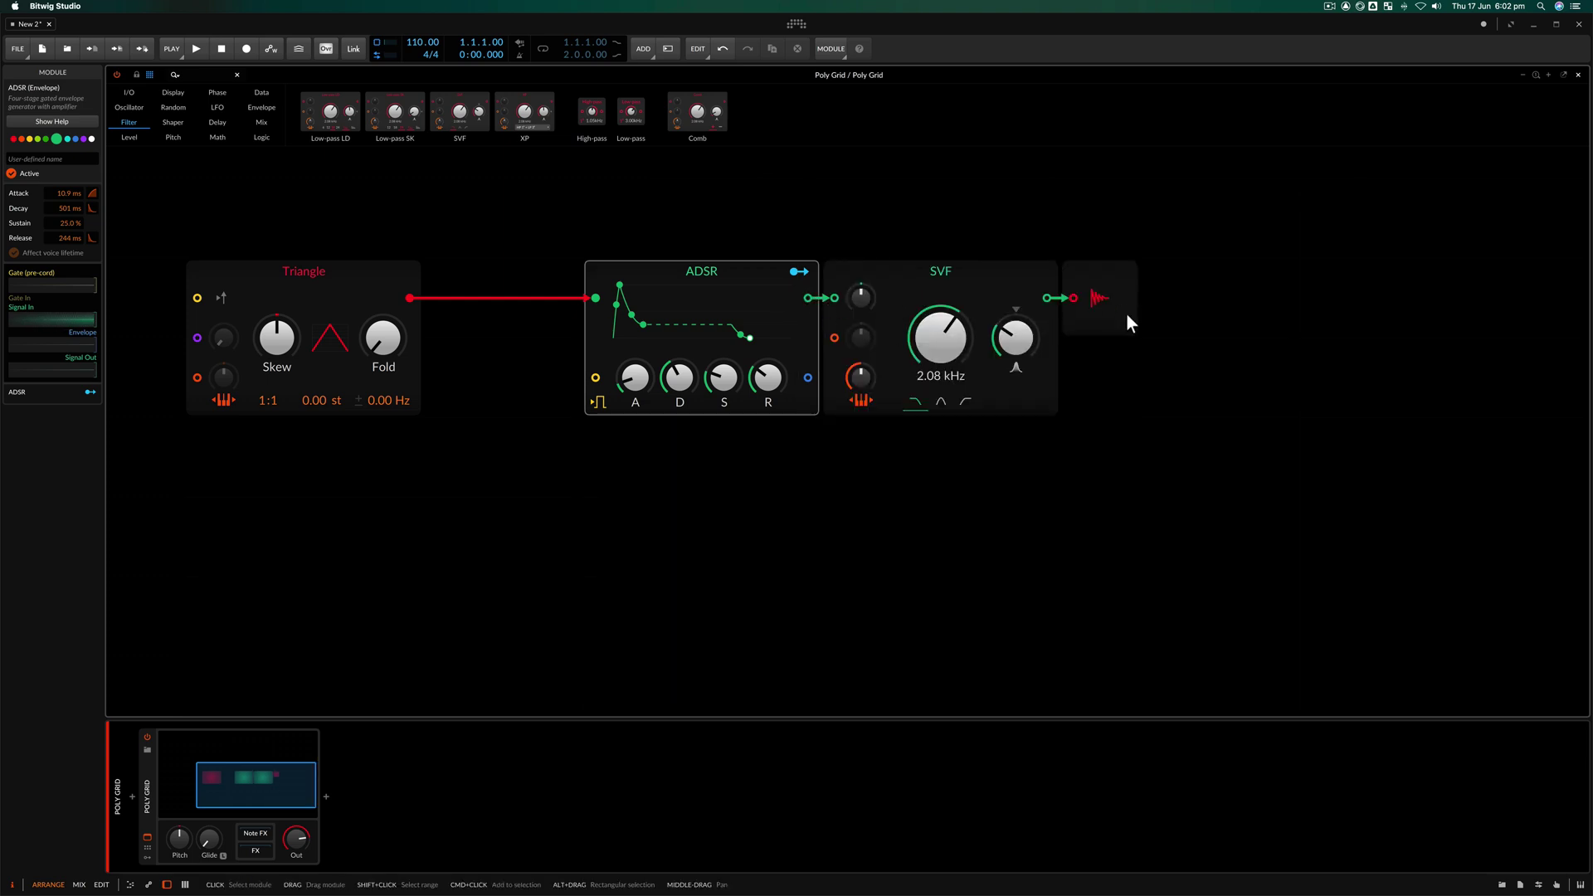
pyautogui.moveTo(1127, 312); pyautogui.dragTo(1287, 312)
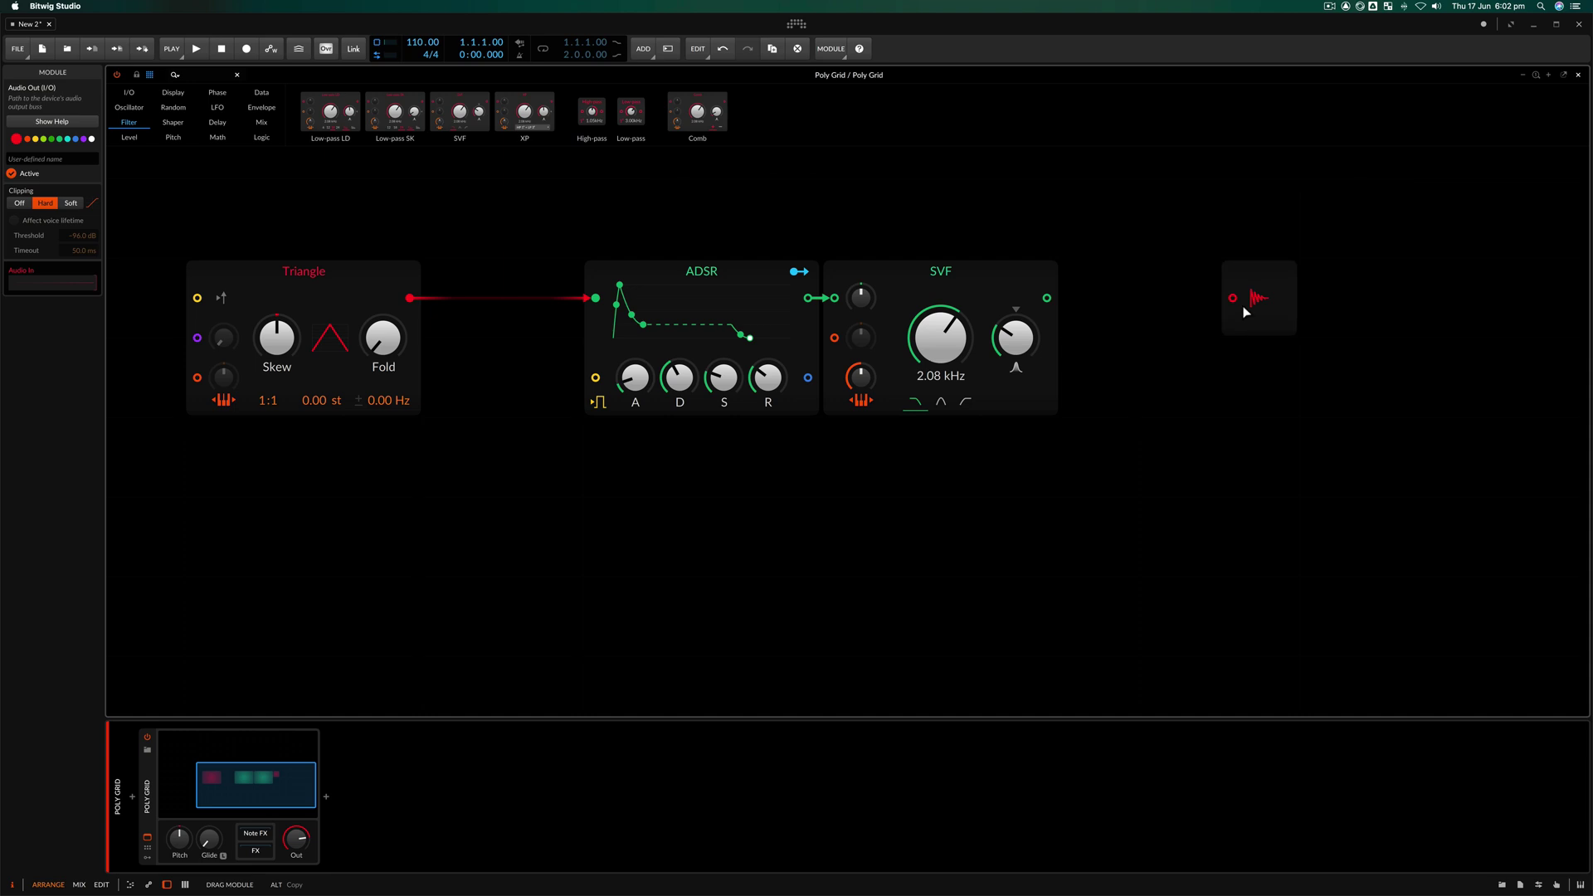
# Step: Place an Oscilloscope beneath the ADSR, widened to match it, with the Triangle on its first input and the ADSR's signal output on its second
pyautogui.click(177, 92)
pyautogui.moveTo(481, 137); pyautogui.dragTo(619, 476)
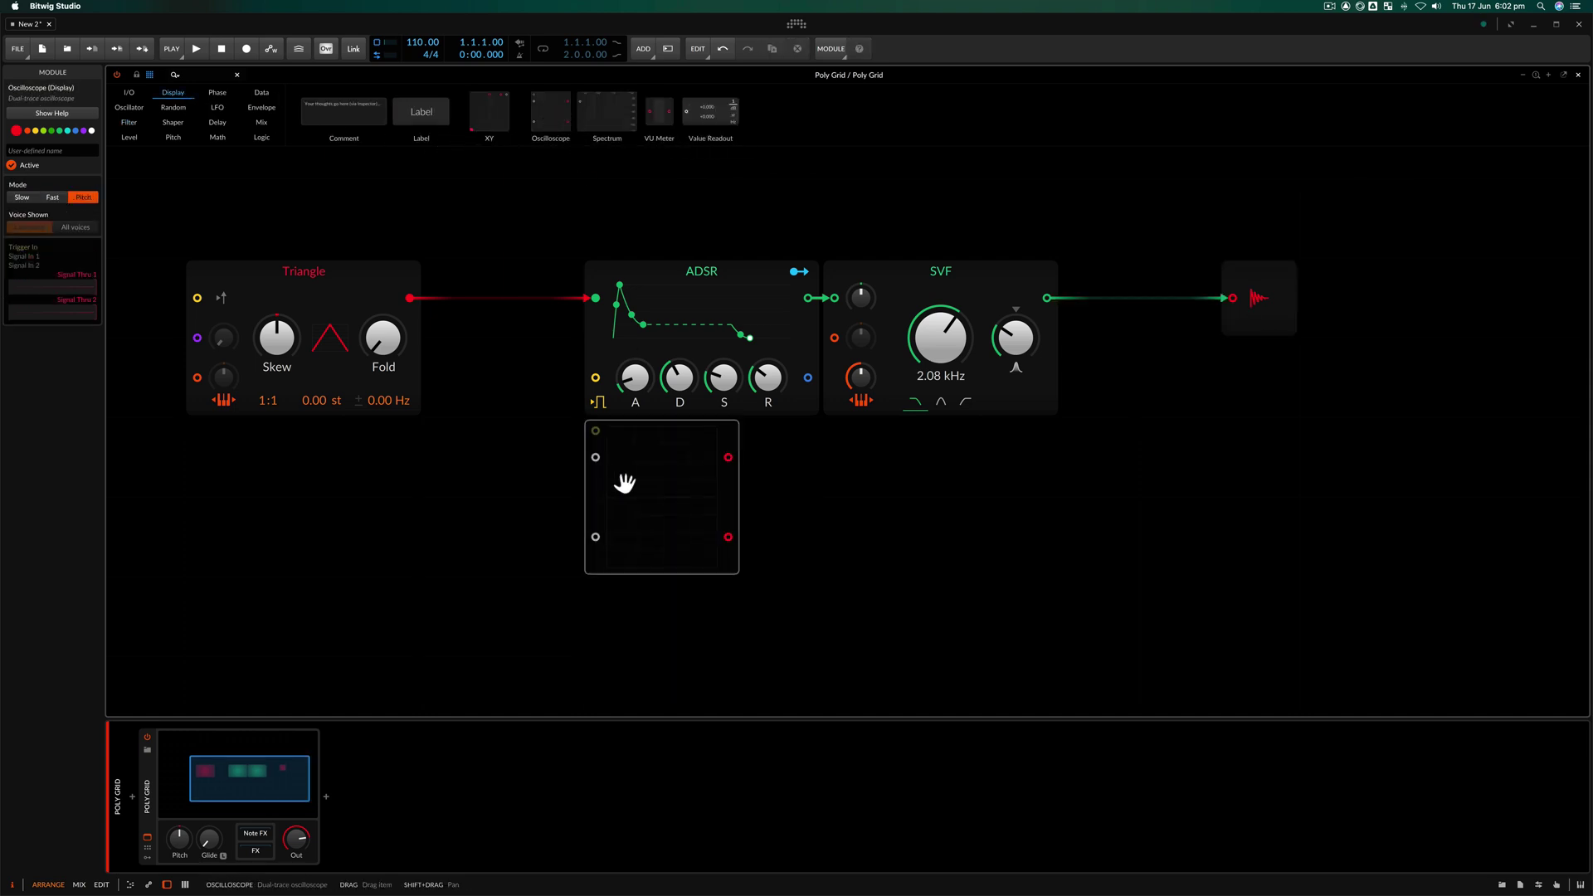
pyautogui.moveTo(806, 295)
pyautogui.mouseDown()
pyautogui.moveTo(697, 451)
pyautogui.moveTo(597, 536)
pyautogui.mouseUp()
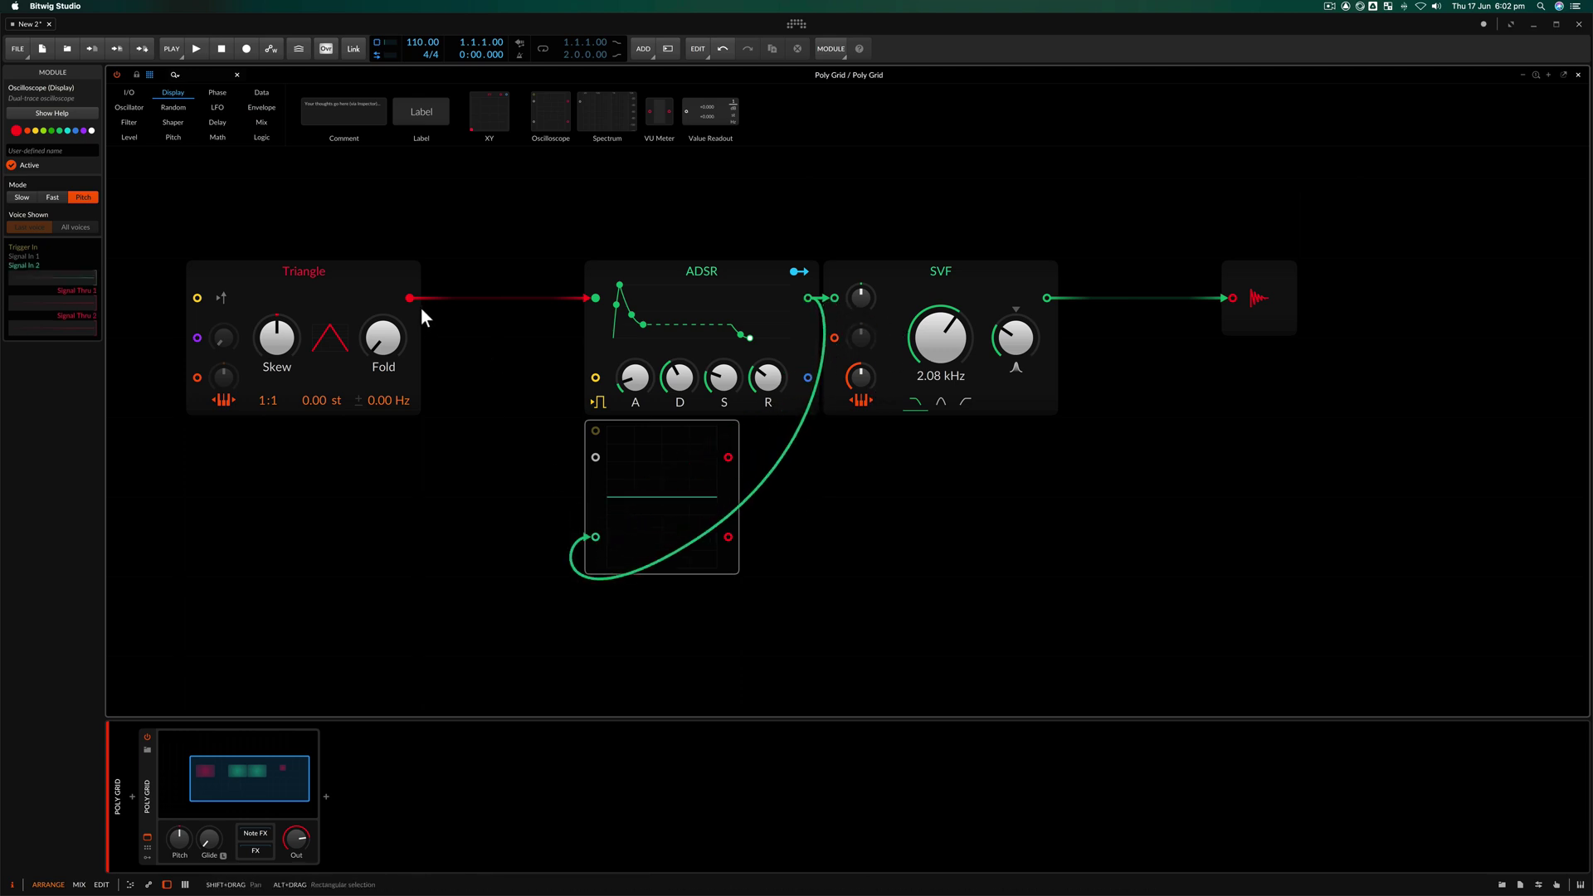
pyautogui.moveTo(604, 476); pyautogui.dragTo(599, 458)
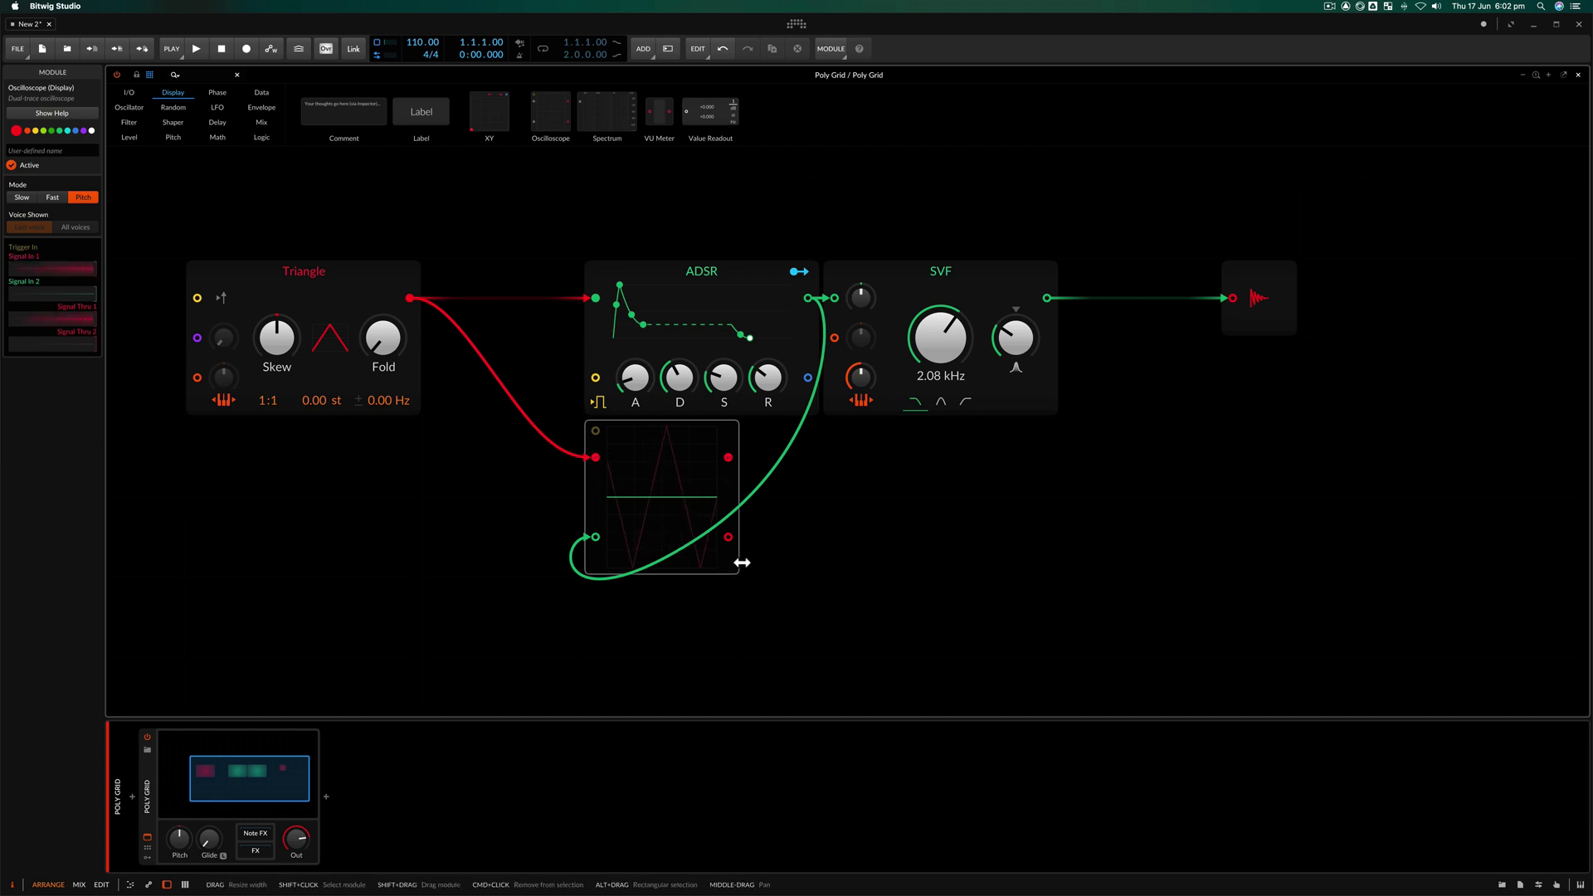
pyautogui.moveTo(738, 559); pyautogui.dragTo(833, 562)
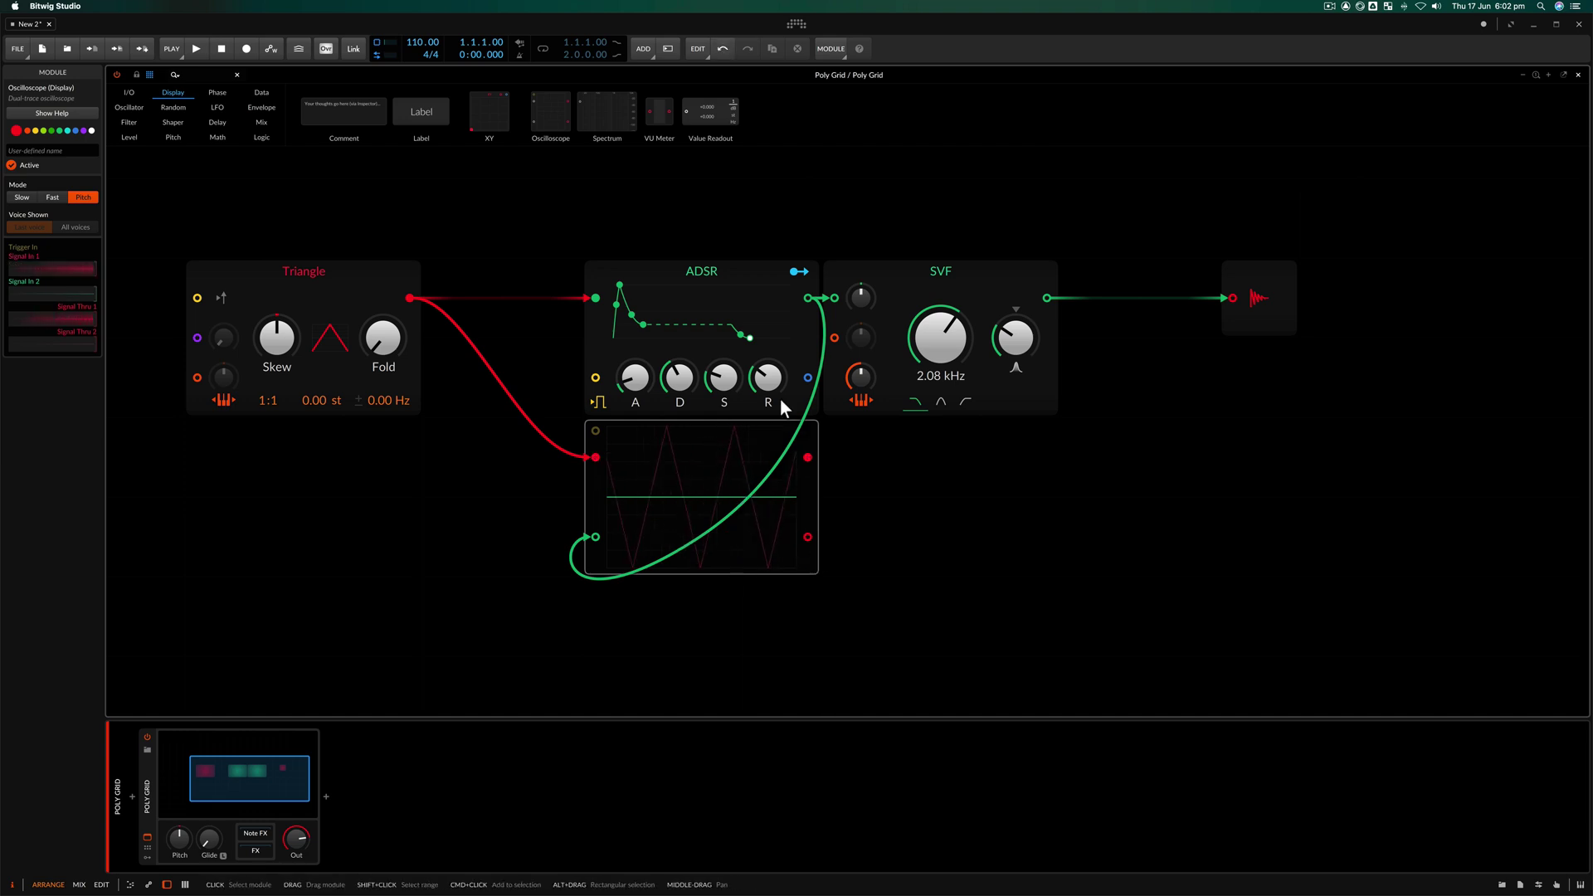
# Step: Inspect the settings of the Triangle, Oscilloscope and SVF modules one after another
pyautogui.moveTo(507, 415); pyautogui.dragTo(590, 320)
pyautogui.click(370, 287)
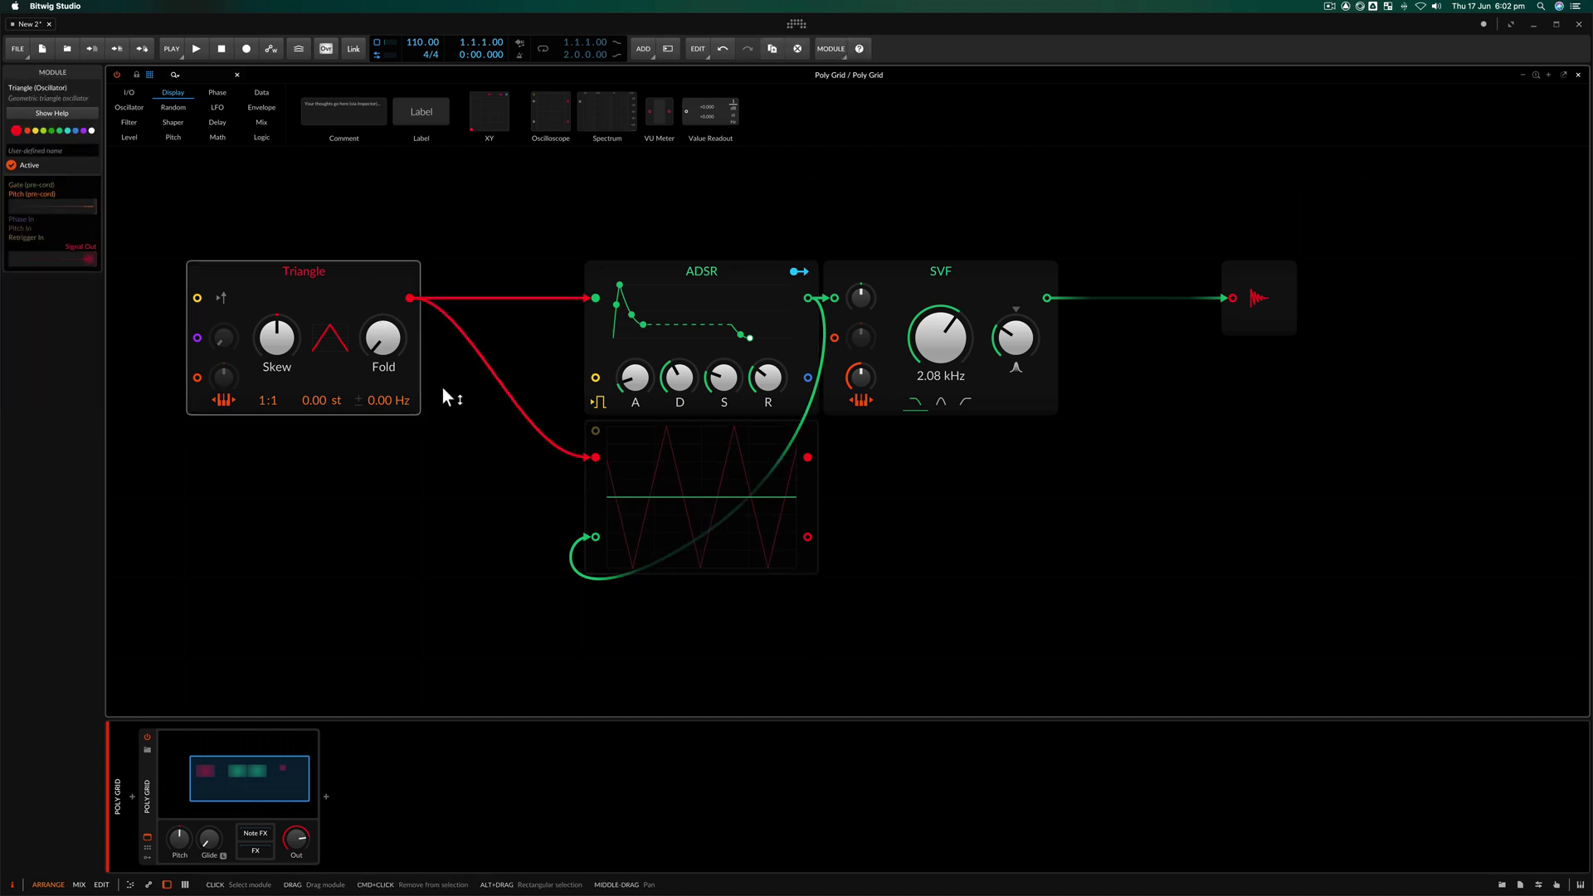
pyautogui.click(642, 456)
pyautogui.click(936, 268)
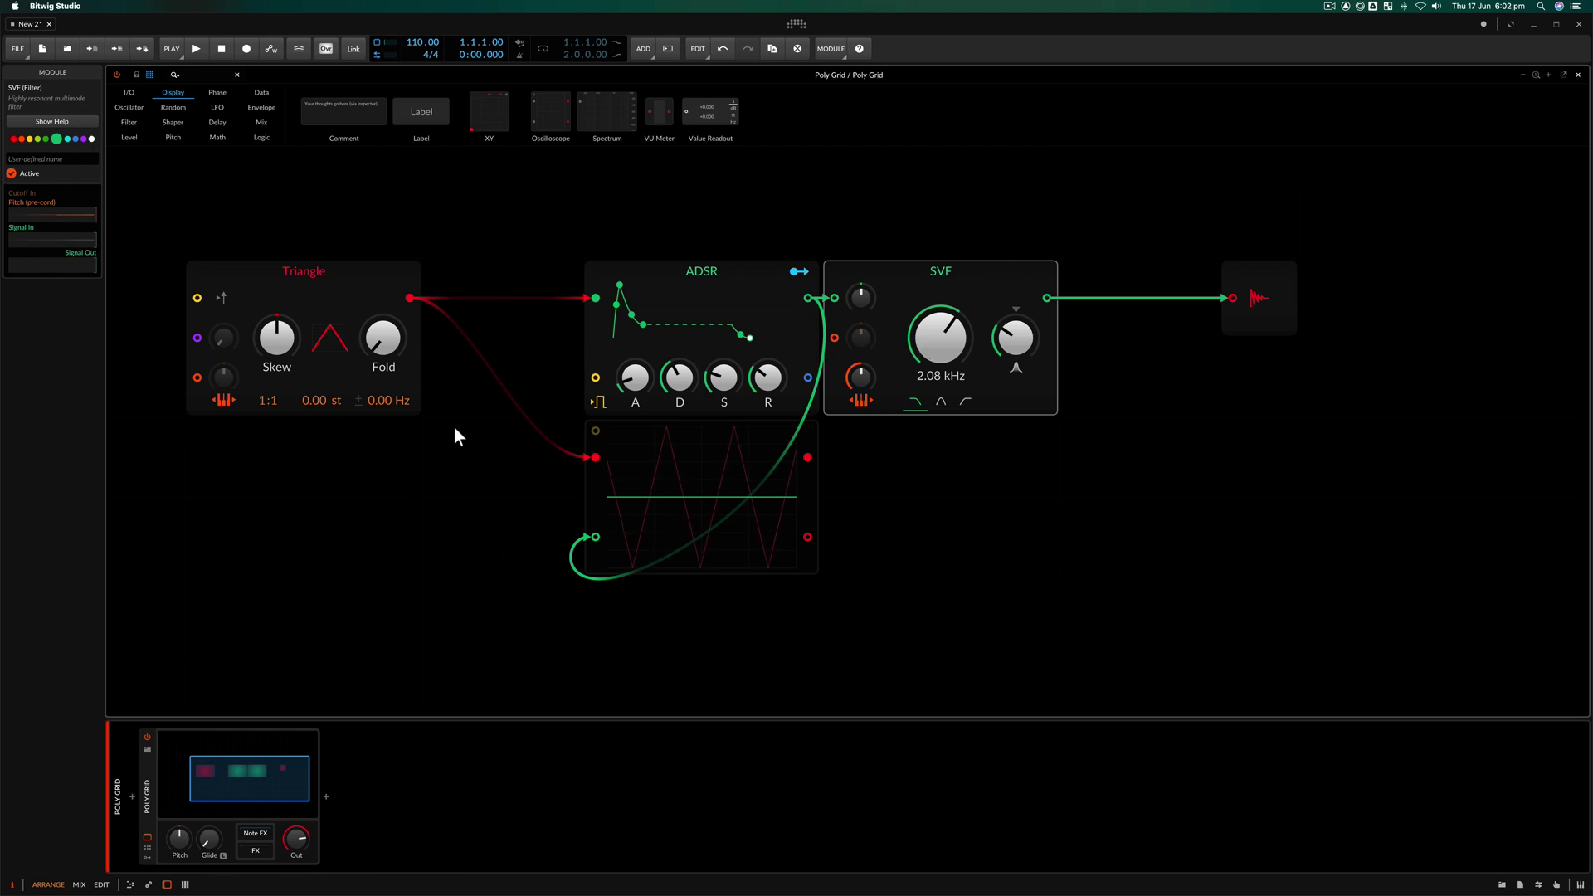
# Step: Try the Oscilloscope's Fast and Slow modes and set it back to Pitch
pyautogui.click(685, 473)
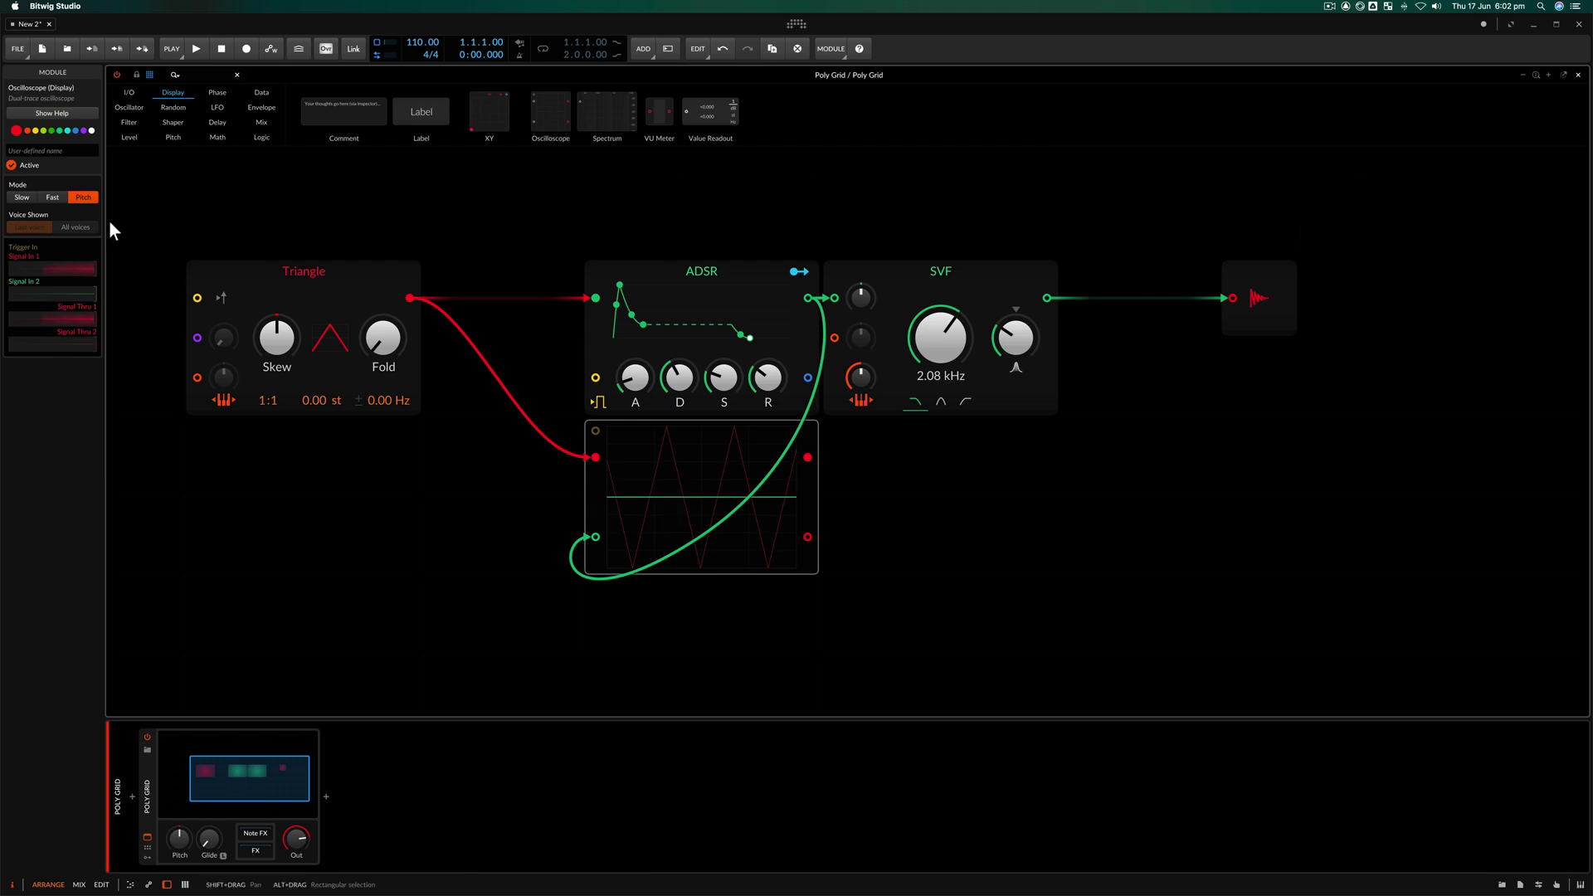
pyautogui.click(56, 197)
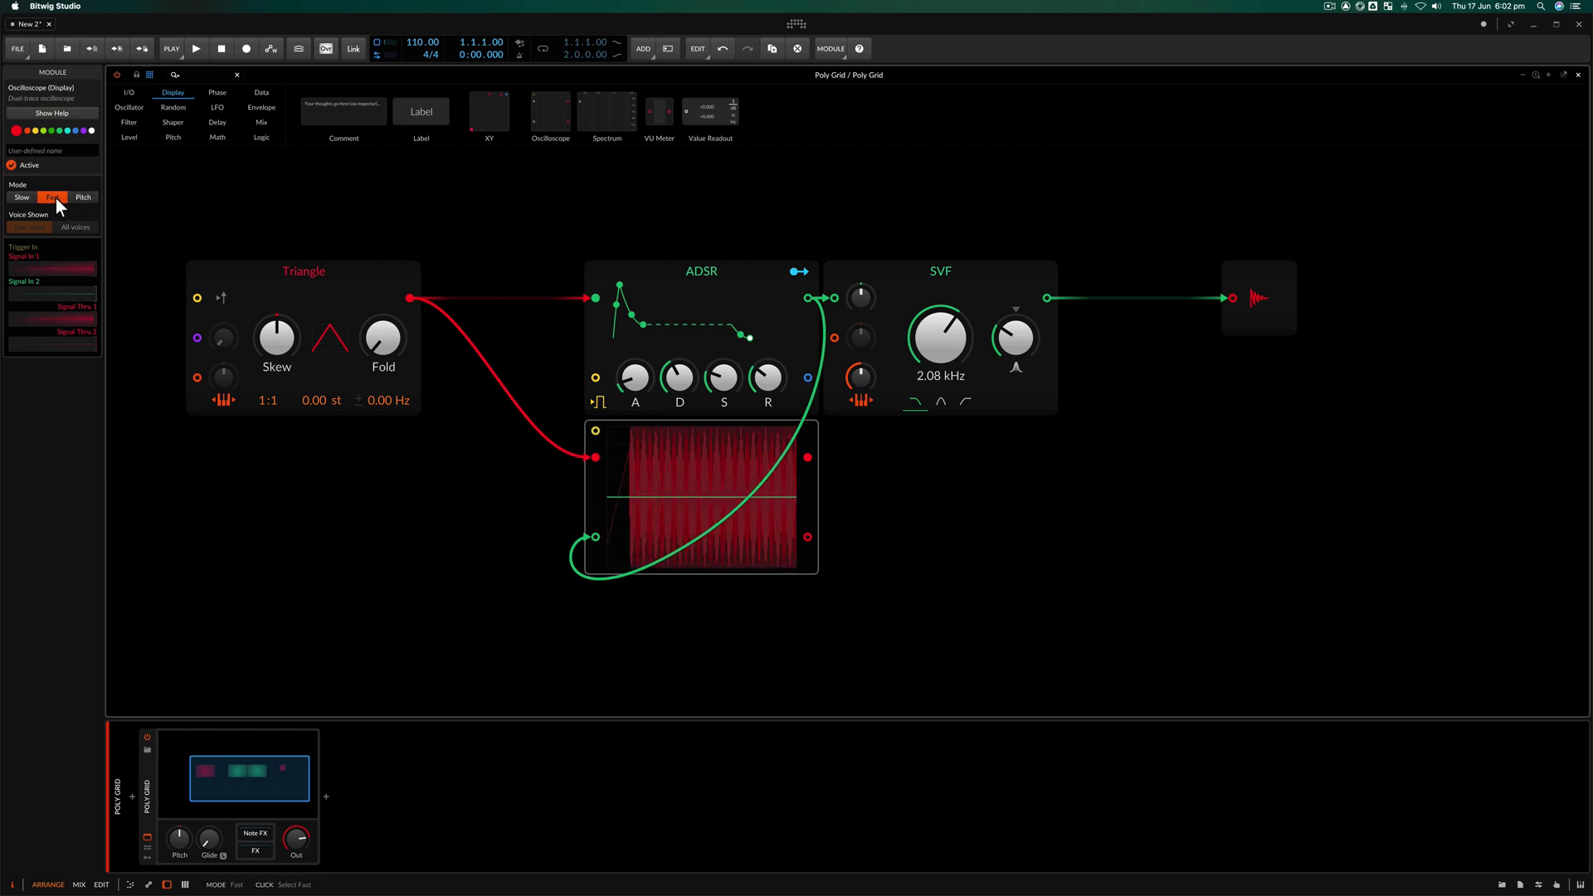
pyautogui.click(21, 197)
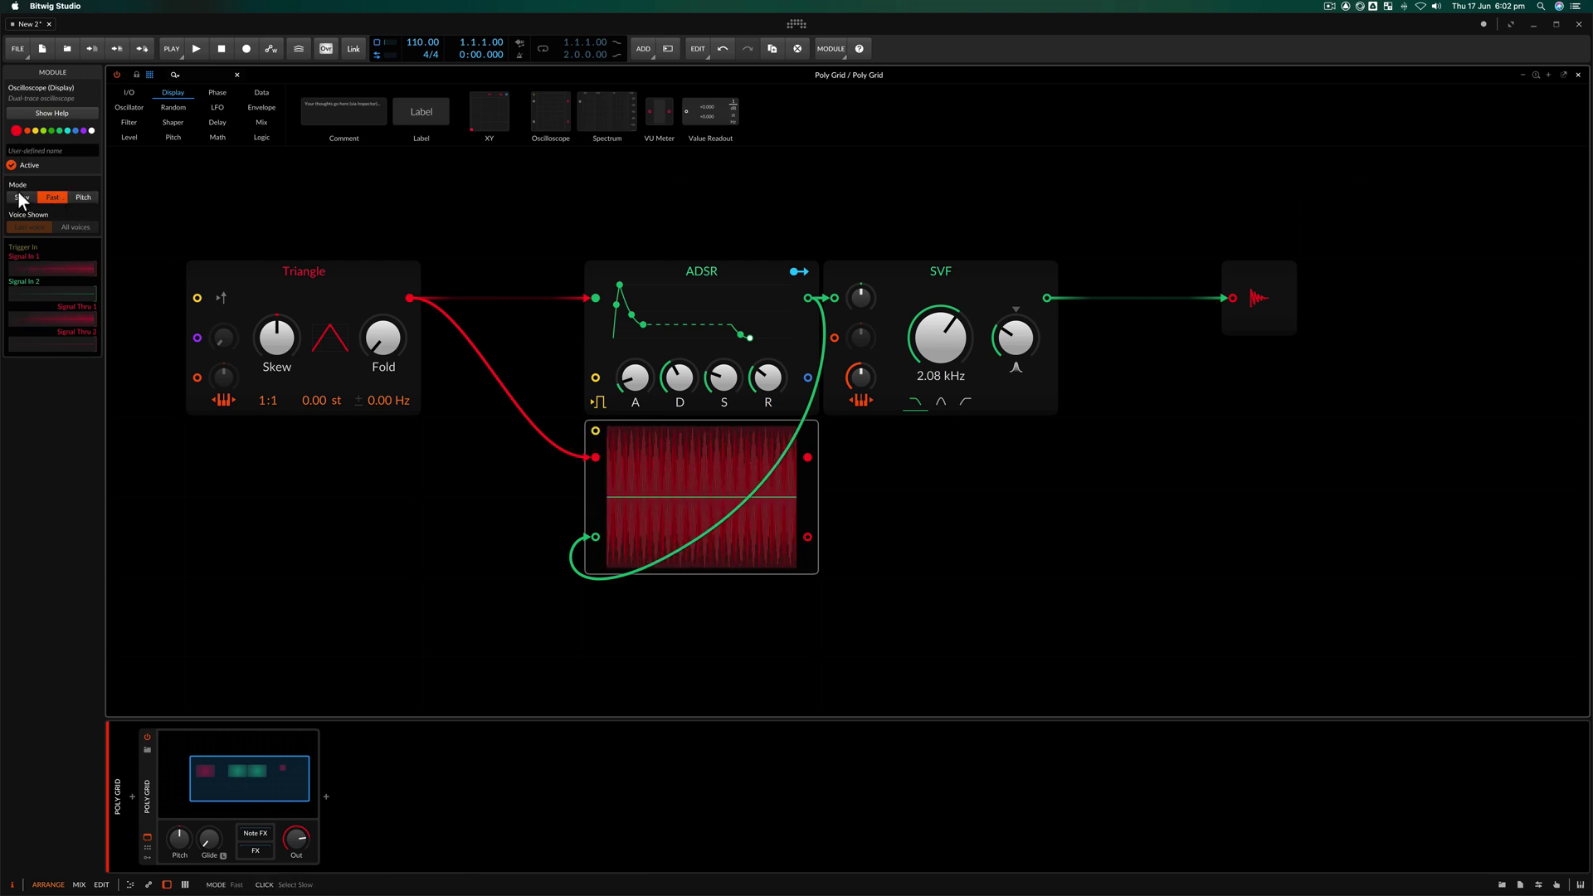
pyautogui.click(85, 197)
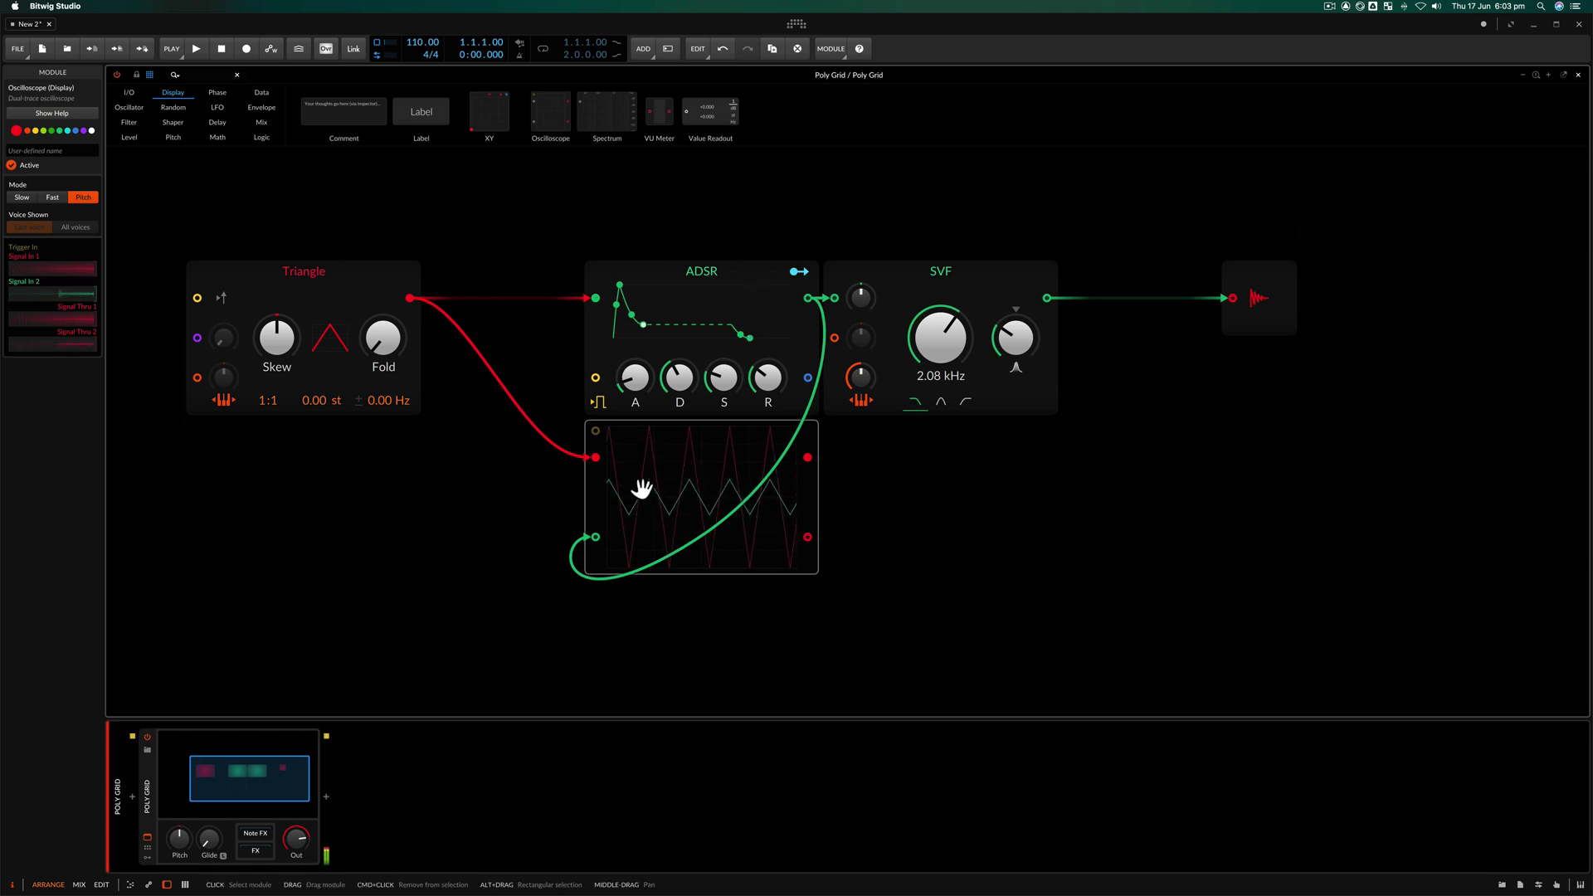
# Step: Lengthen the attack of the ADSR module
pyautogui.moveTo(735, 384); pyautogui.dragTo(635, 363)
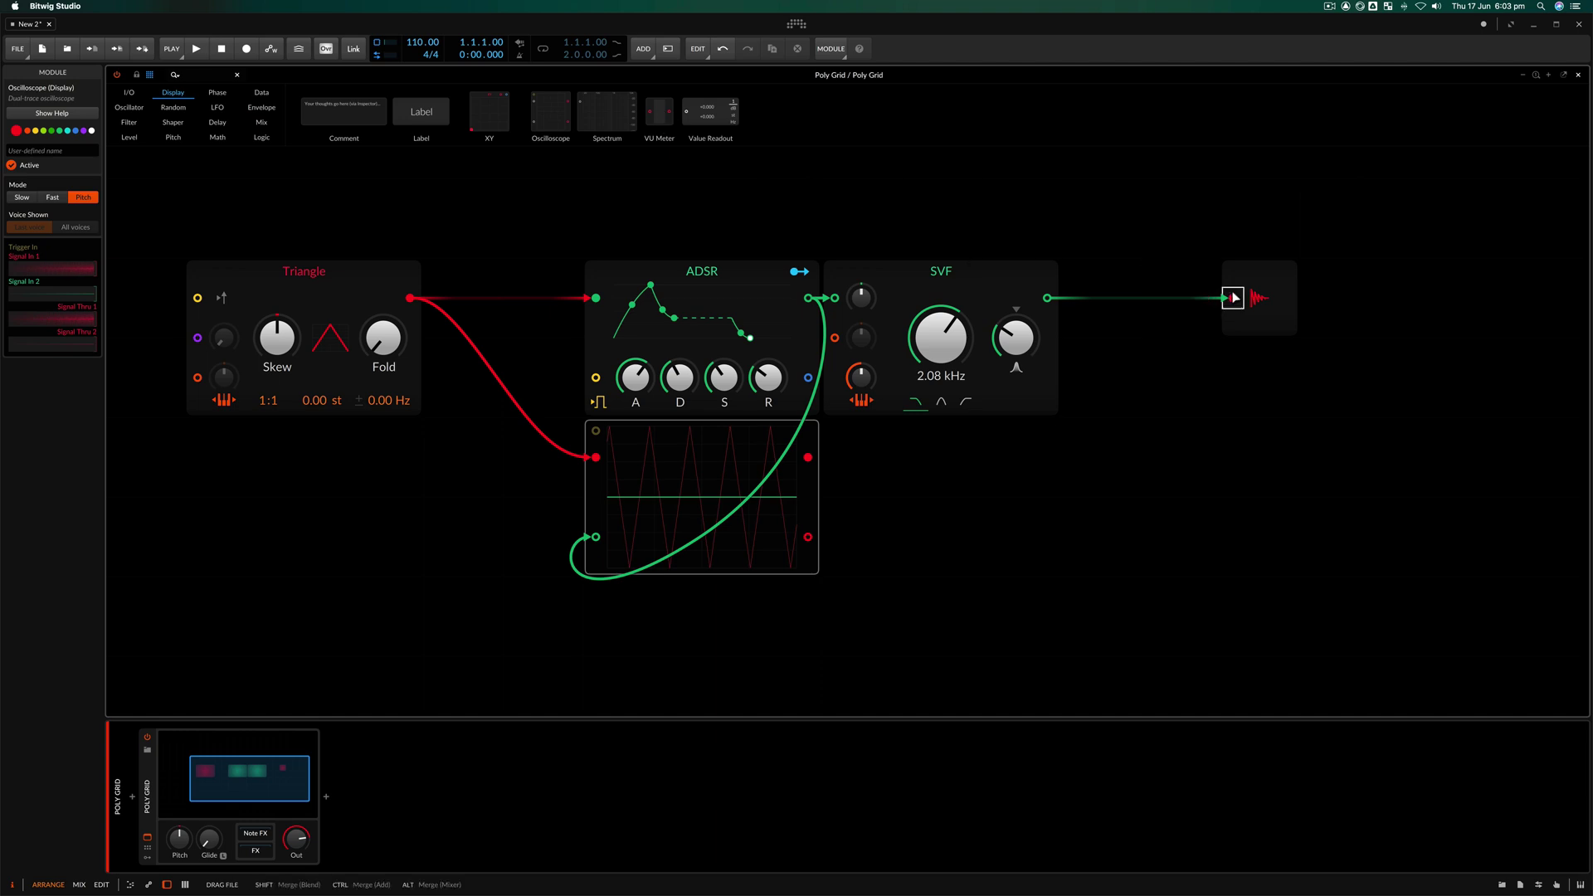
# Step: Insert a VU Meter before the audio output, placing both beside the SVF, and add a widened Spectrum below, fed by the SVF output
pyautogui.moveTo(1234, 297); pyautogui.dragTo(1236, 296)
pyautogui.moveTo(608, 108); pyautogui.dragTo(1050, 297)
pyautogui.moveTo(1164, 403); pyautogui.dragTo(1006, 561)
pyautogui.moveTo(1139, 568); pyautogui.dragTo(1456, 572)
pyautogui.moveTo(1536, 177)
pyautogui.mouseDown()
pyautogui.moveTo(1453, 266)
pyautogui.moveTo(1309, 329)
pyautogui.moveTo(1070, 330)
pyautogui.mouseUp()
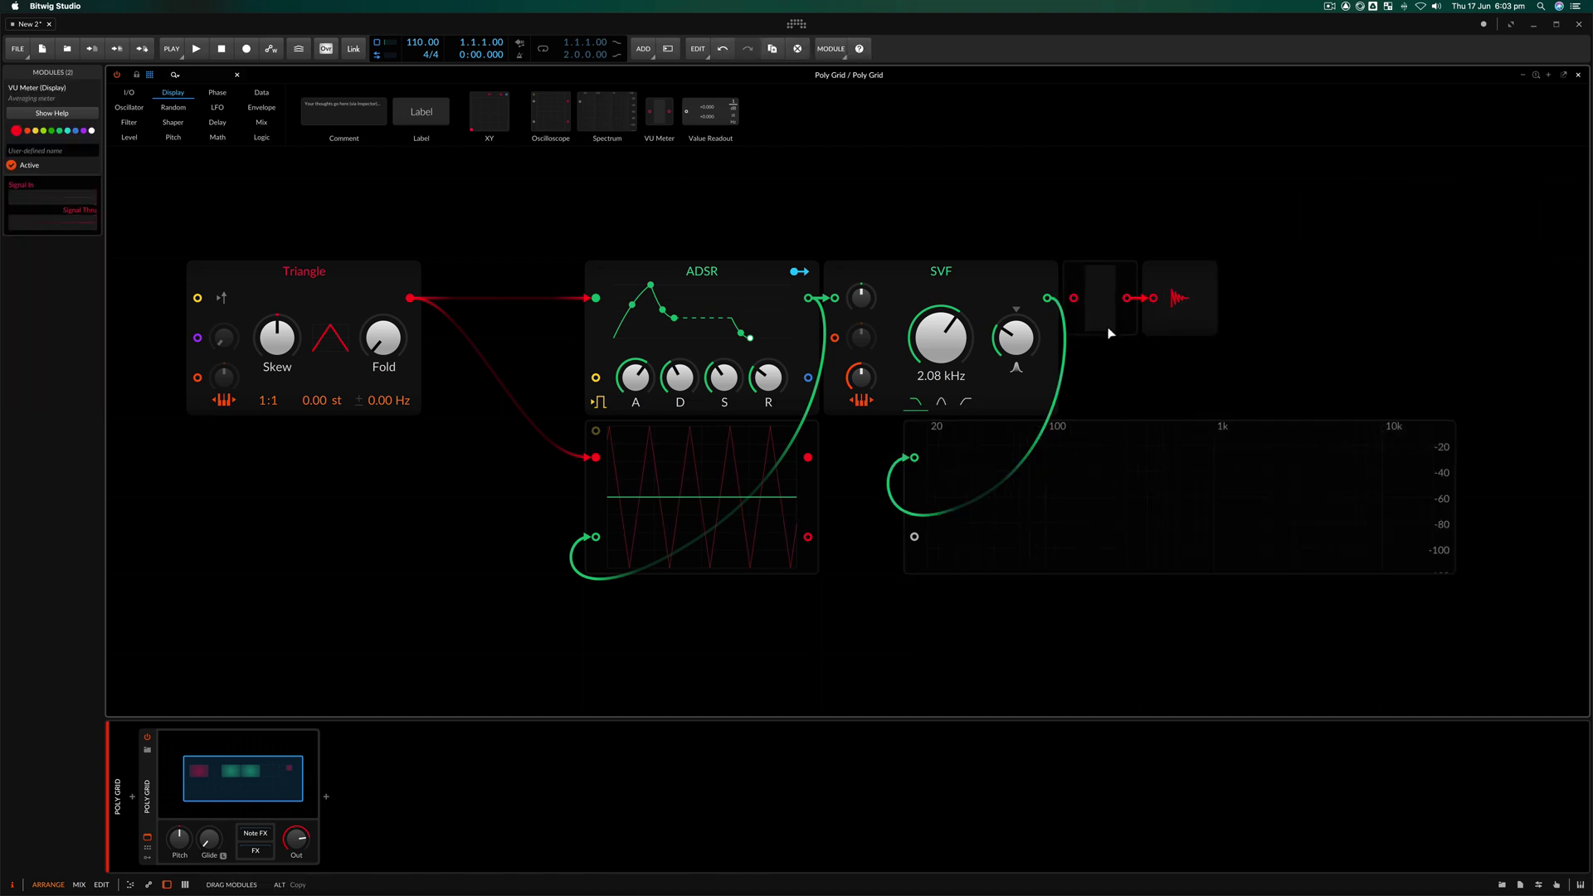